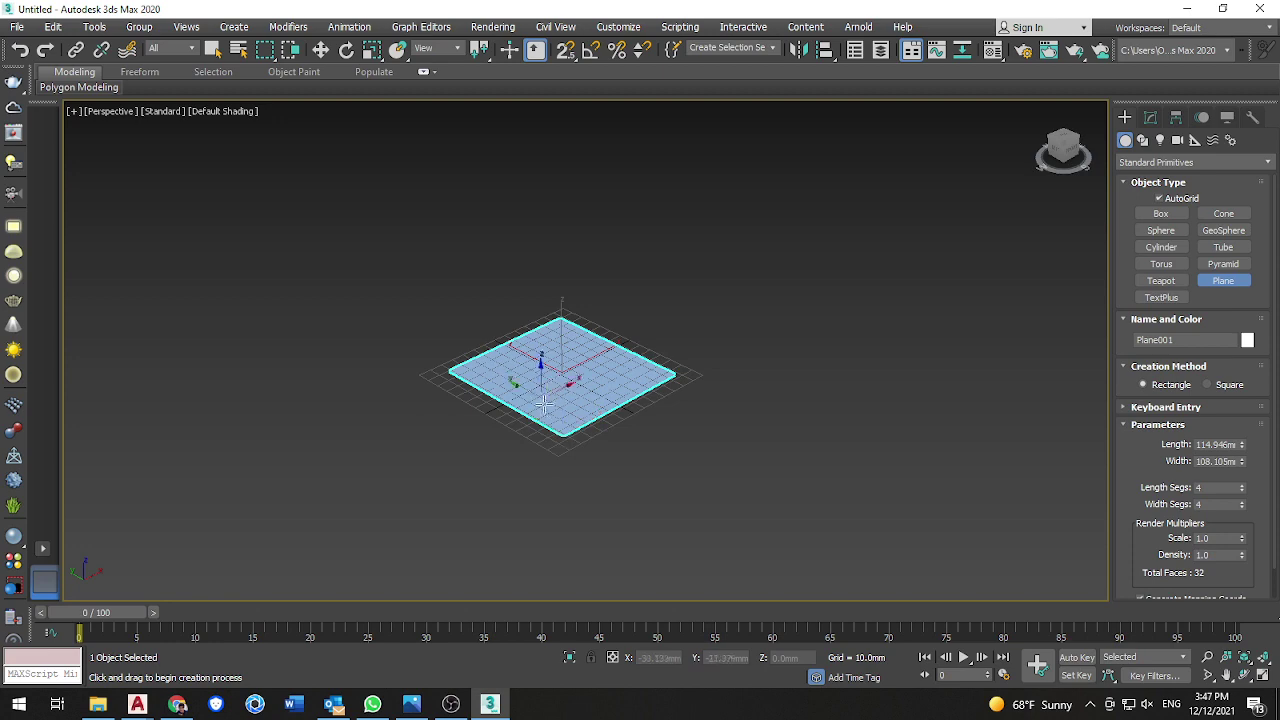
- Create a box standing on the plane, about 12 mm long and 29 mm wide
right_click(497, 451)
scroll(540, 357, "up", 6)
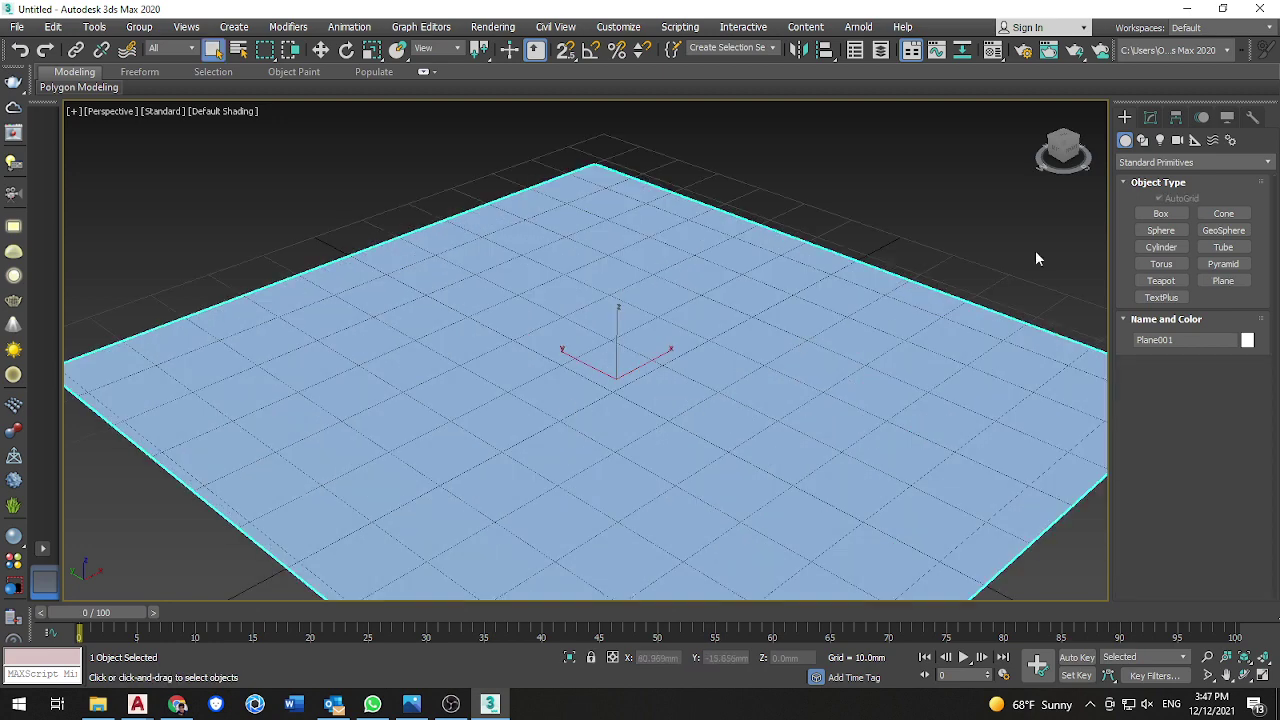
left_click(1161, 214)
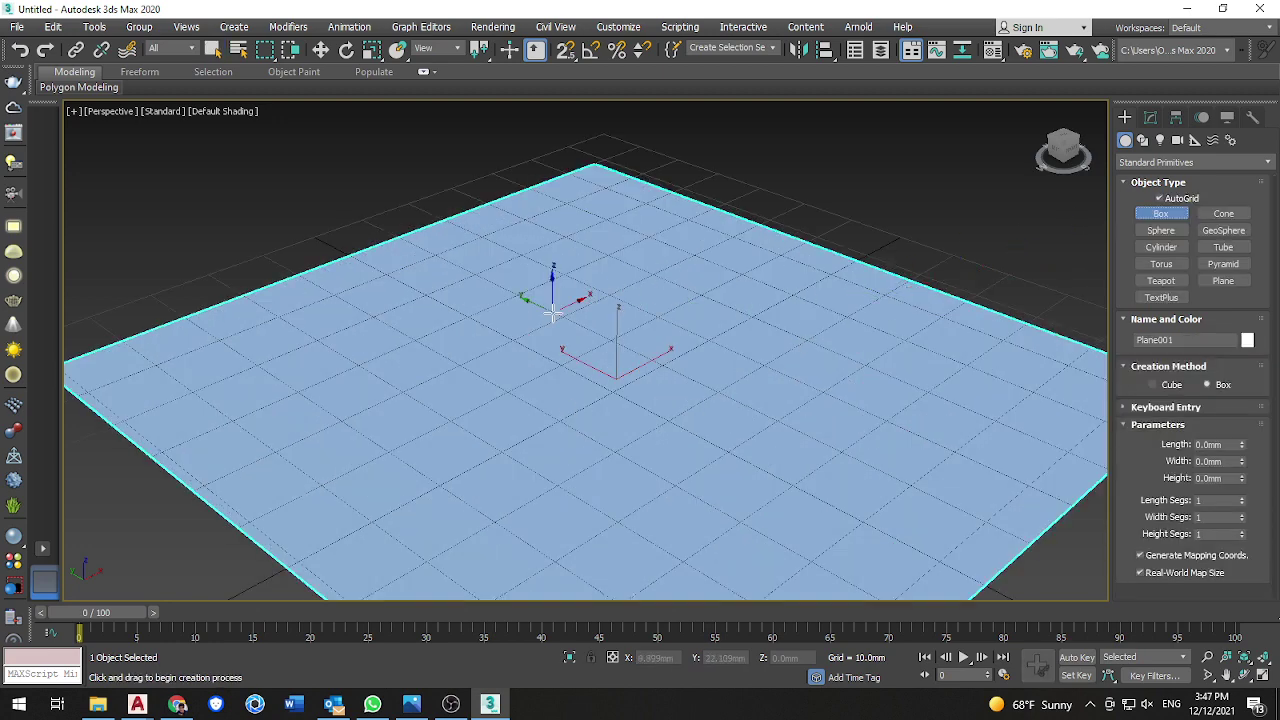
left_click_drag(594, 310, 507, 411)
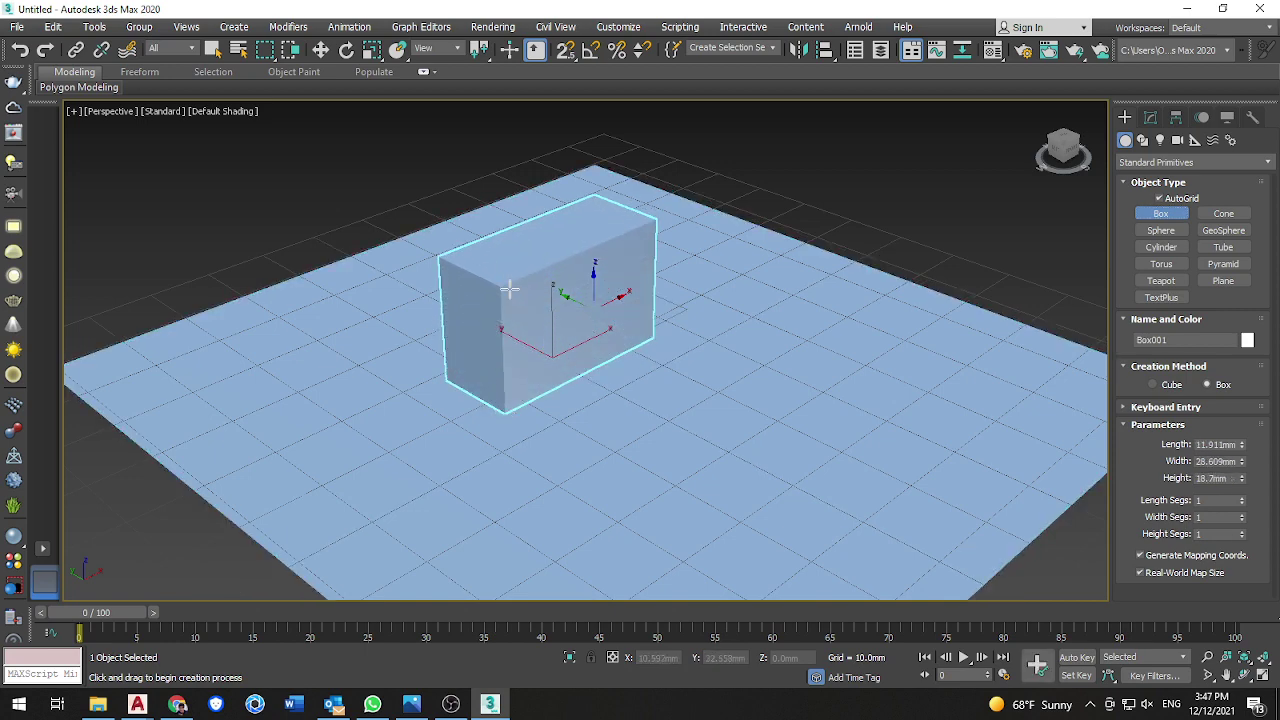
left_click(501, 230)
right_click(524, 267)
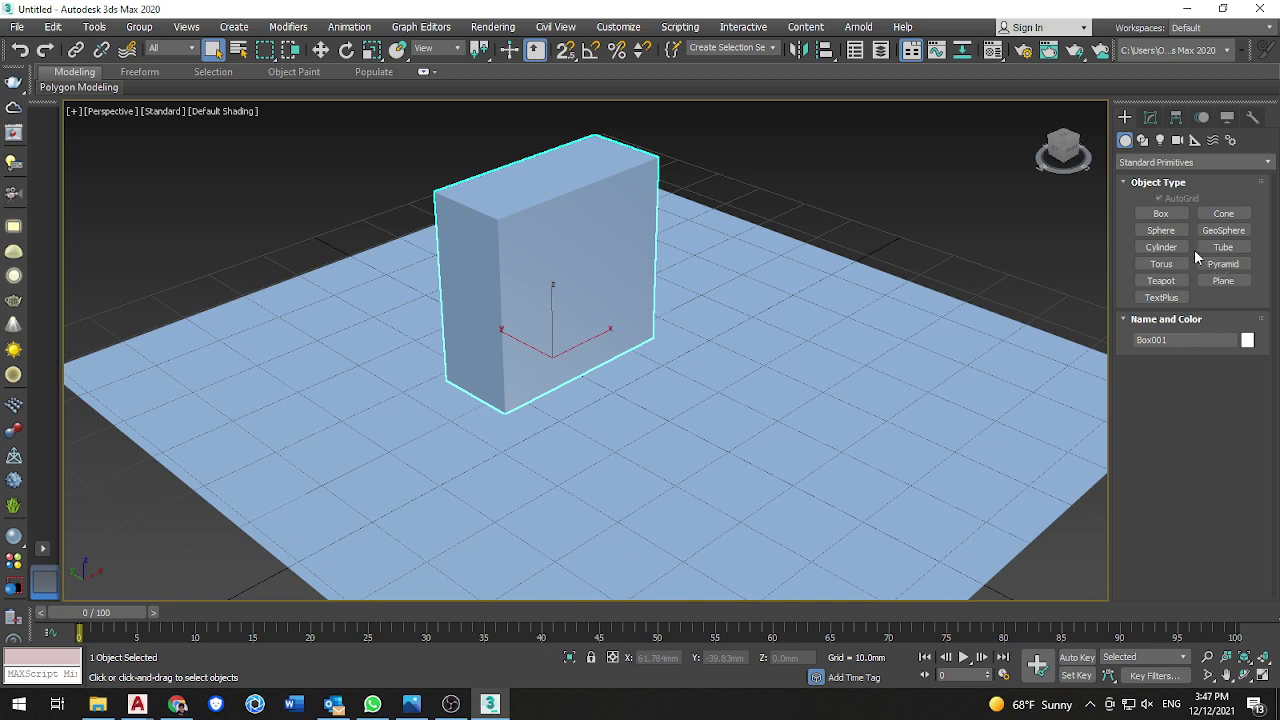
left_click(1161, 247)
left_click_drag(810, 405, 849, 432)
right_click(808, 371)
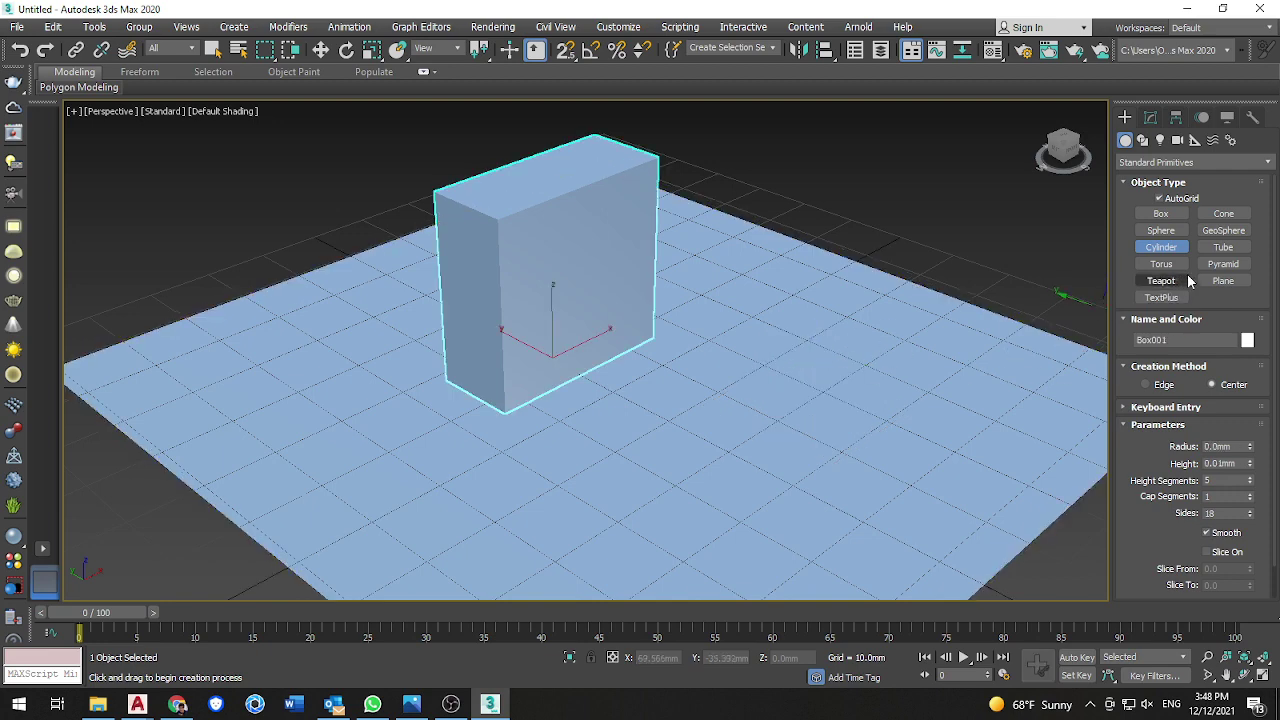
- Create a sphere with a radius of about 7 mm beside the box and raise it to about 8.9 mm in Z
left_click(1161, 230)
left_click_drag(855, 386, 900, 418)
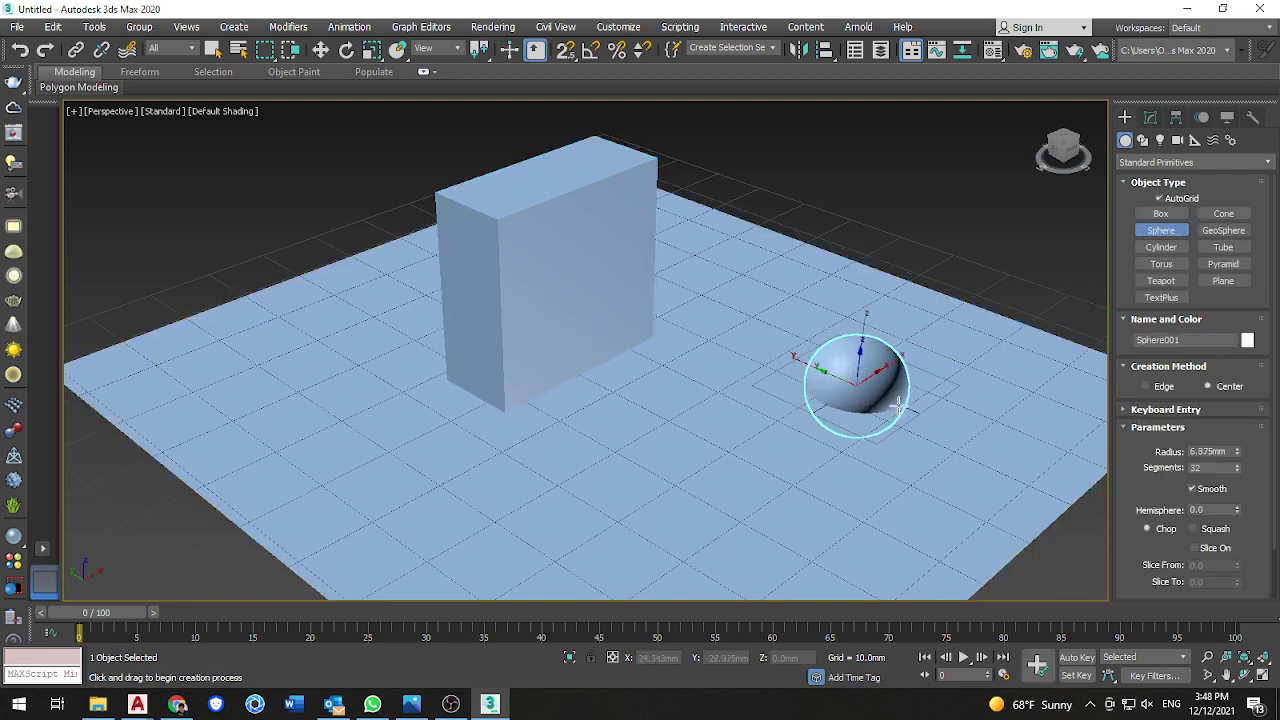
right_click(925, 415)
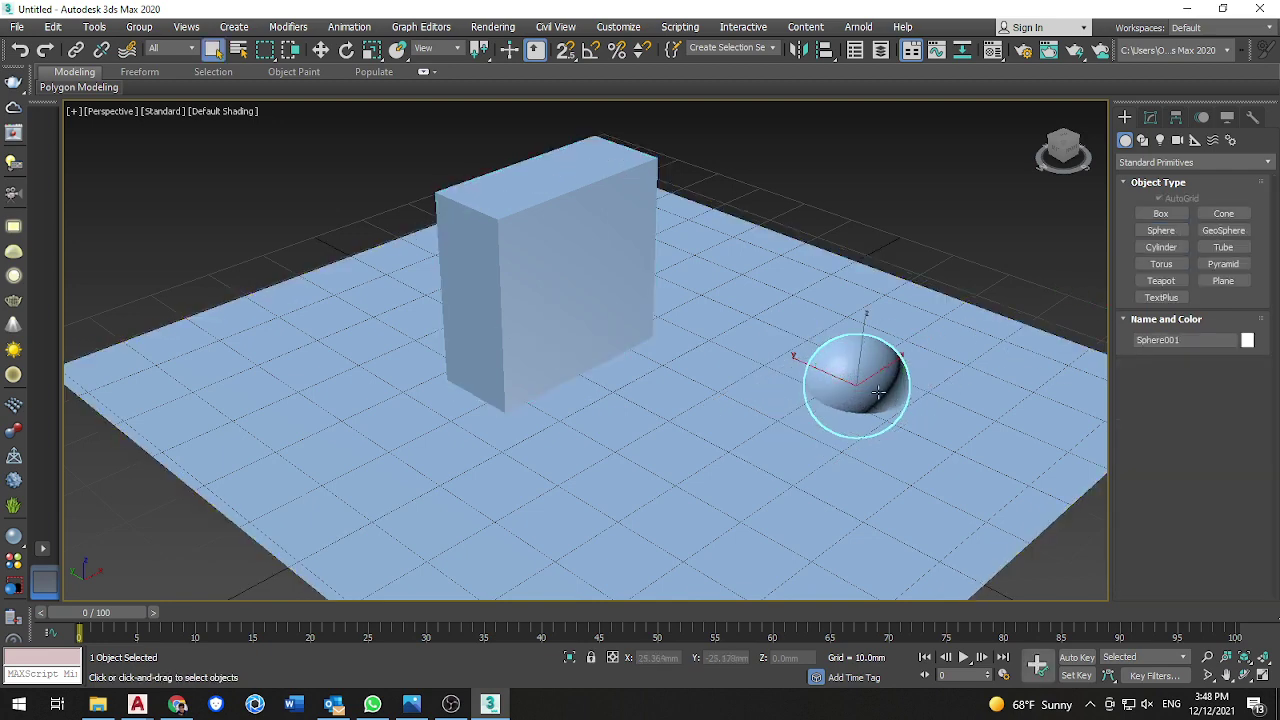
left_click(326, 58)
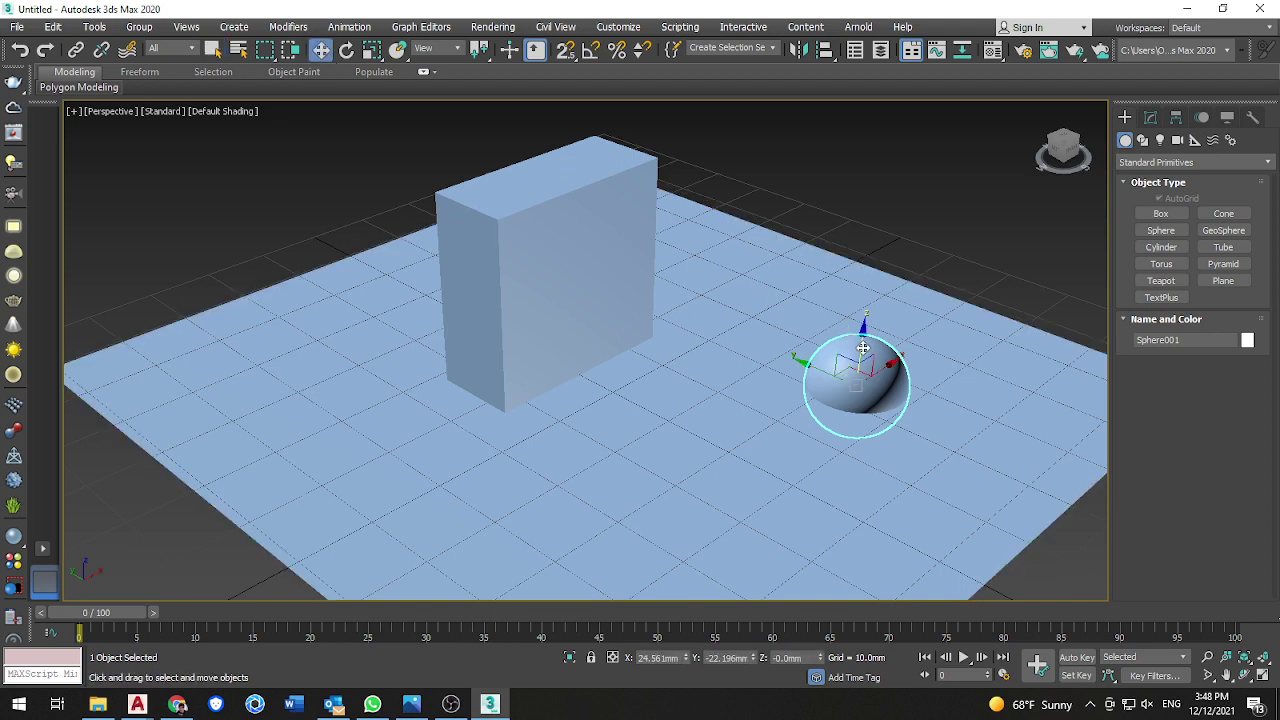
left_click_drag(858, 342, 851, 283)
- Display the perspective view in Hidden Line shading and set the sphere's segments to 40
left_click(212, 112)
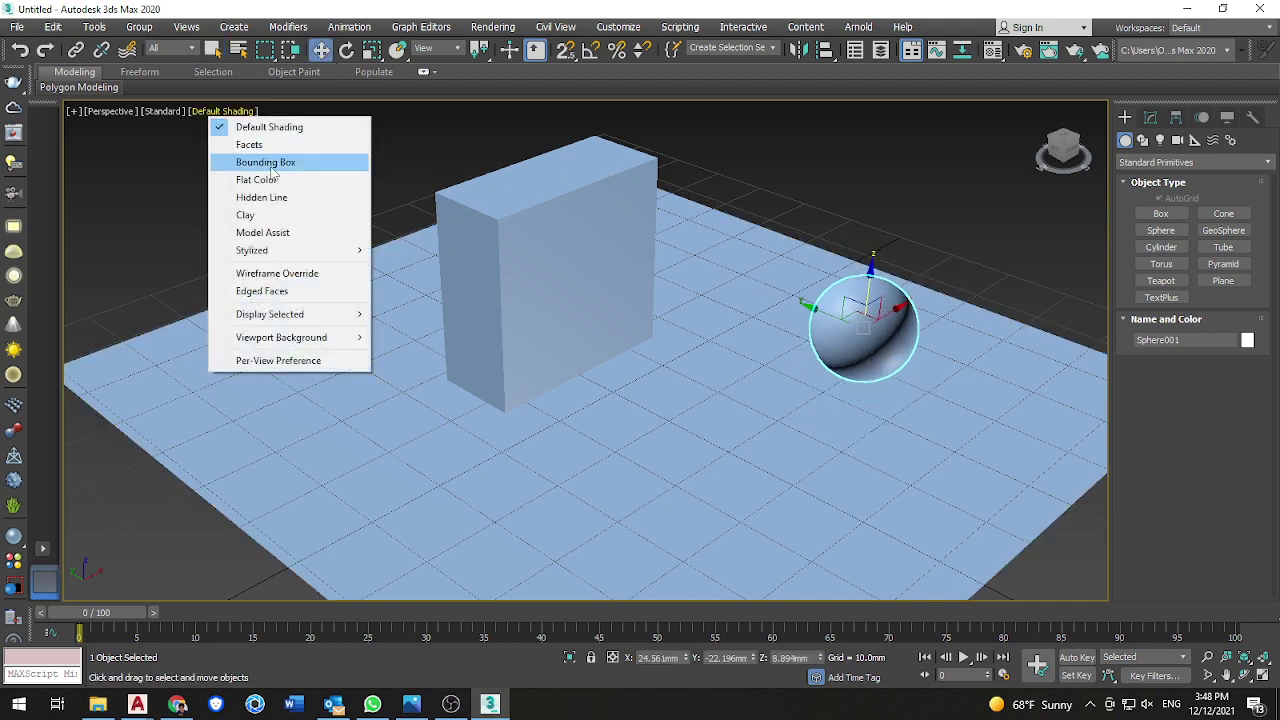
left_click(261, 197)
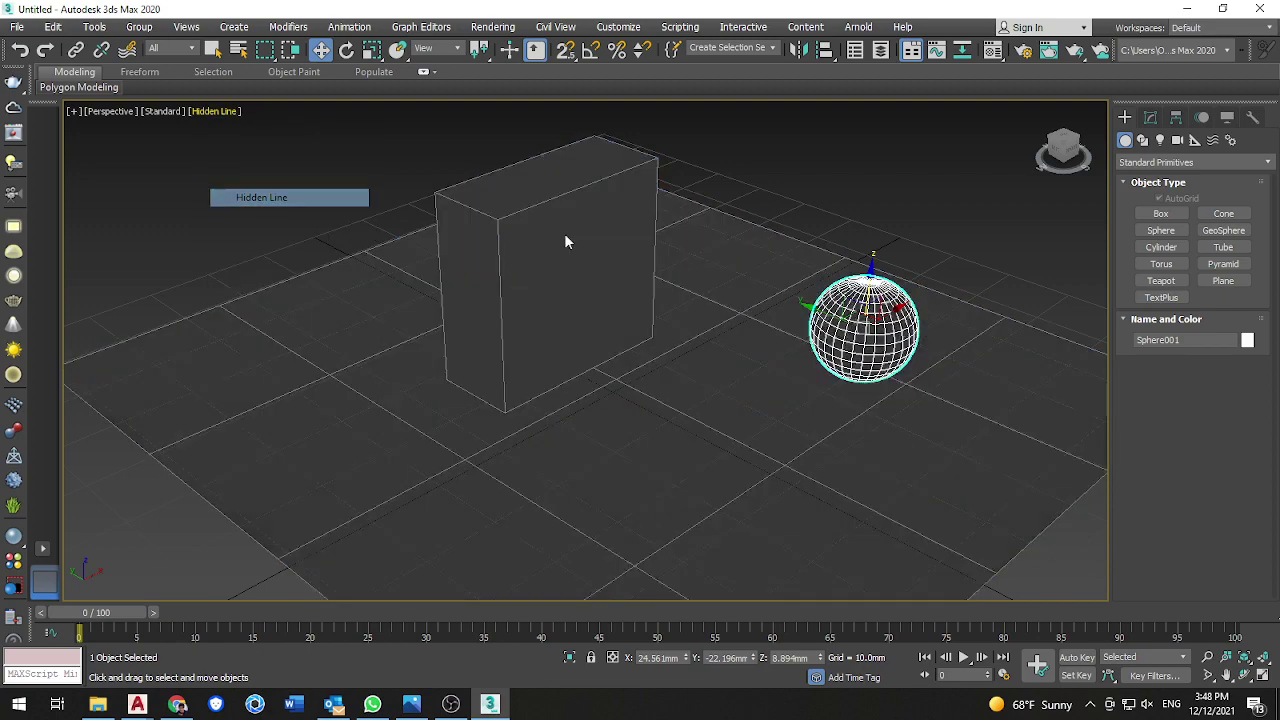
key("z")
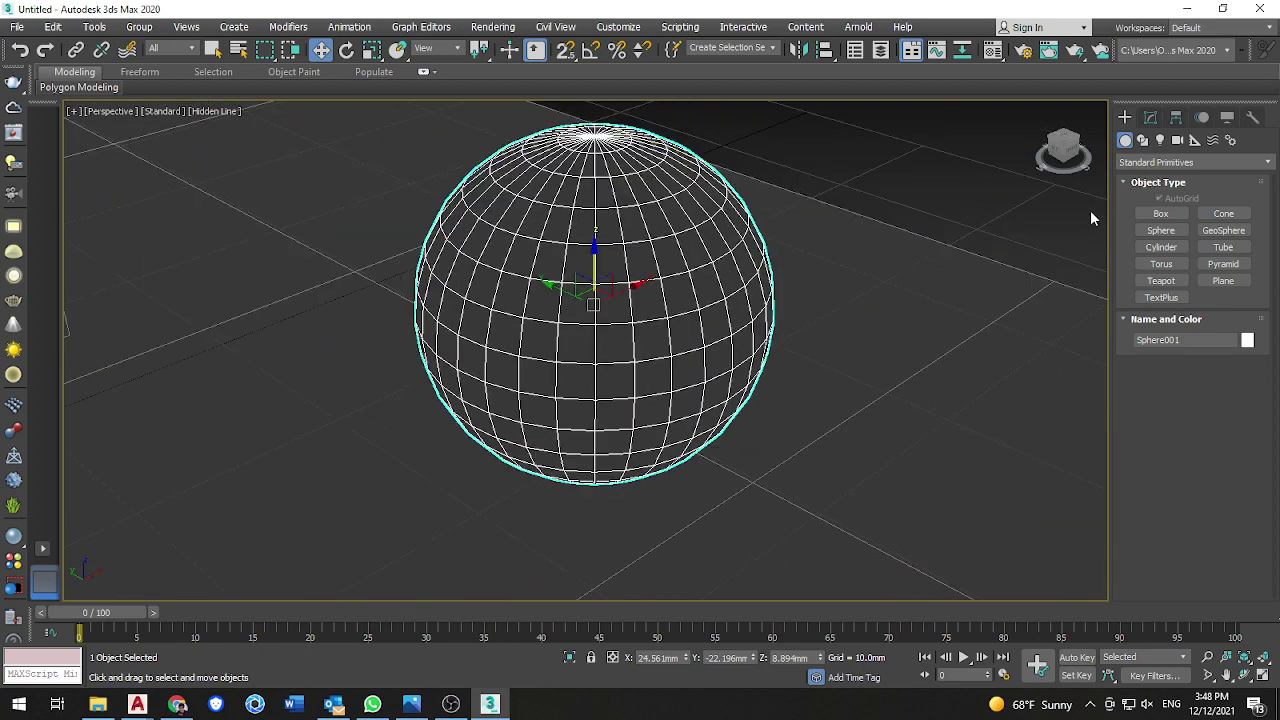
left_click(1150, 117)
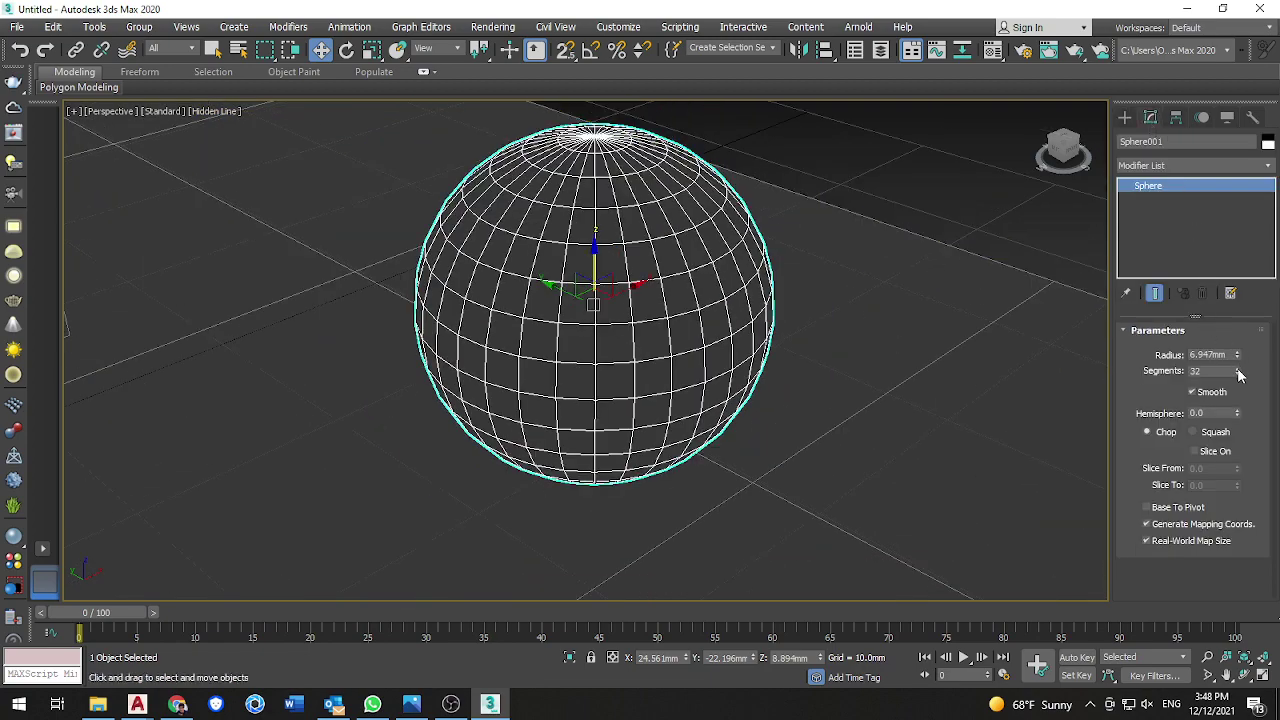
left_click_drag(1238, 374, 1236, 368)
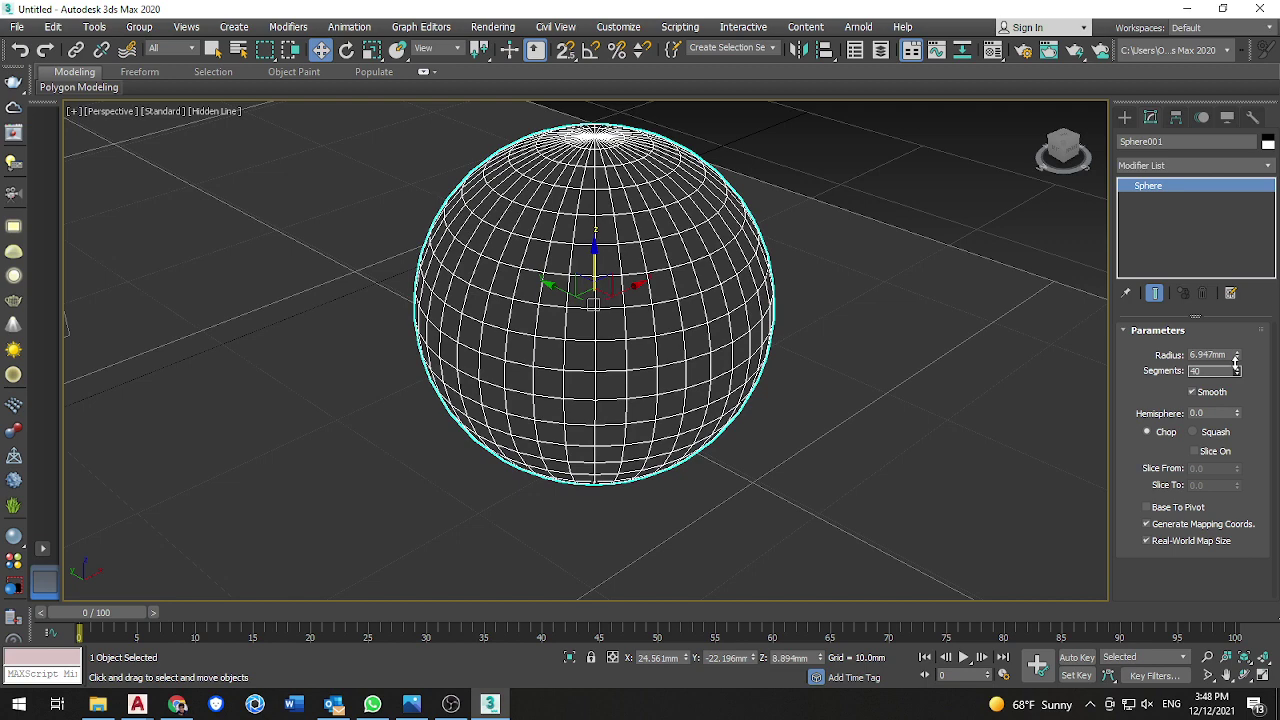
- Turn on slicing for the sphere and set Slice From to 90
left_click(1195, 451)
left_click_drag(1237, 468, 1240, 474)
middle_click_drag(868, 420, 714, 471, "alt")
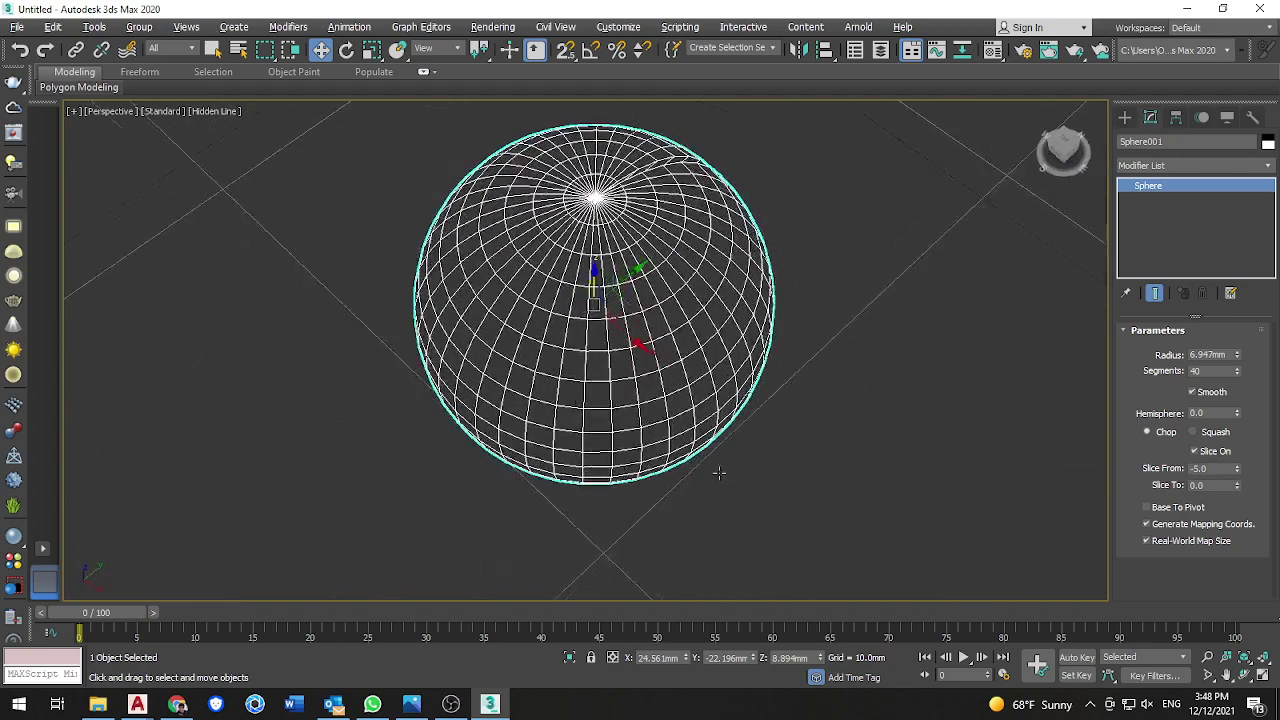
scroll(760, 491, "down", 5)
scroll(771, 491, "up", 1)
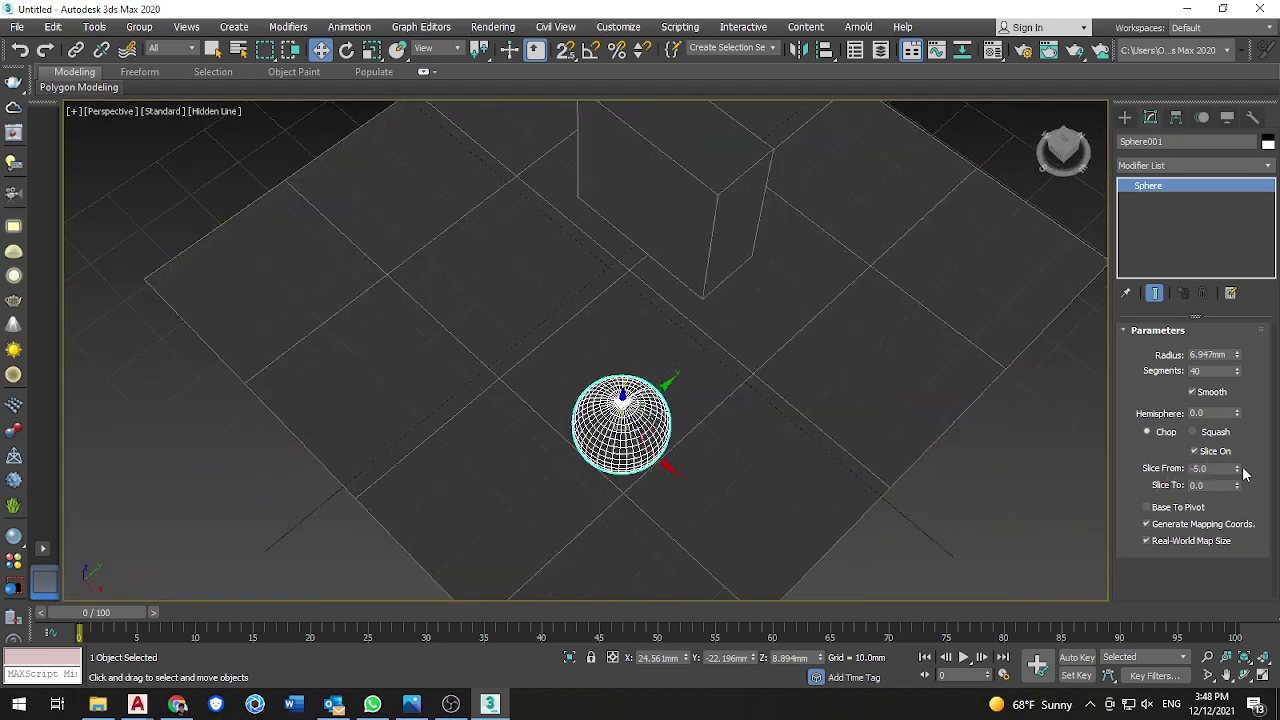
left_click_drag(1241, 473, 1145, 320)
scroll(720, 418, "up", 2)
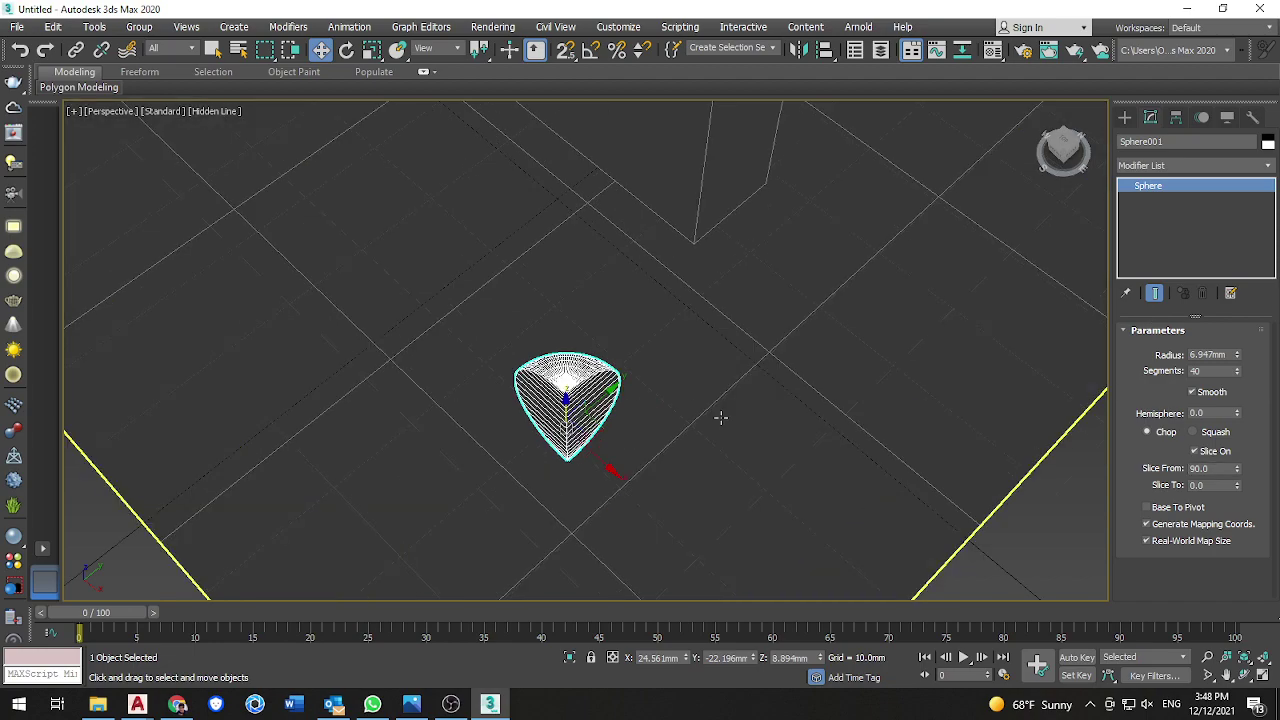
middle_click_drag(720, 418, 780, 357, "alt")
scroll(780, 357, "up", 3)
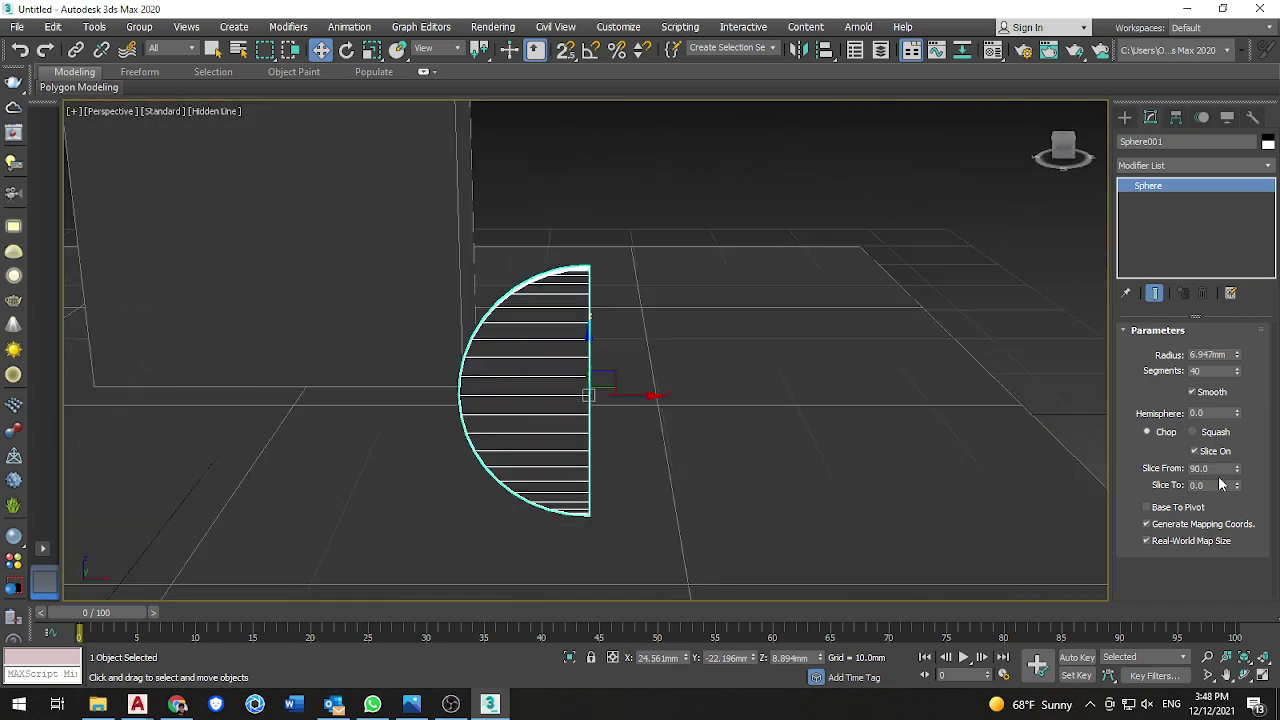
- Set the sphere's Slice To to 13.5, try -95.5 as well, and undo that last change
left_click_drag(1228, 449, 1228, 466)
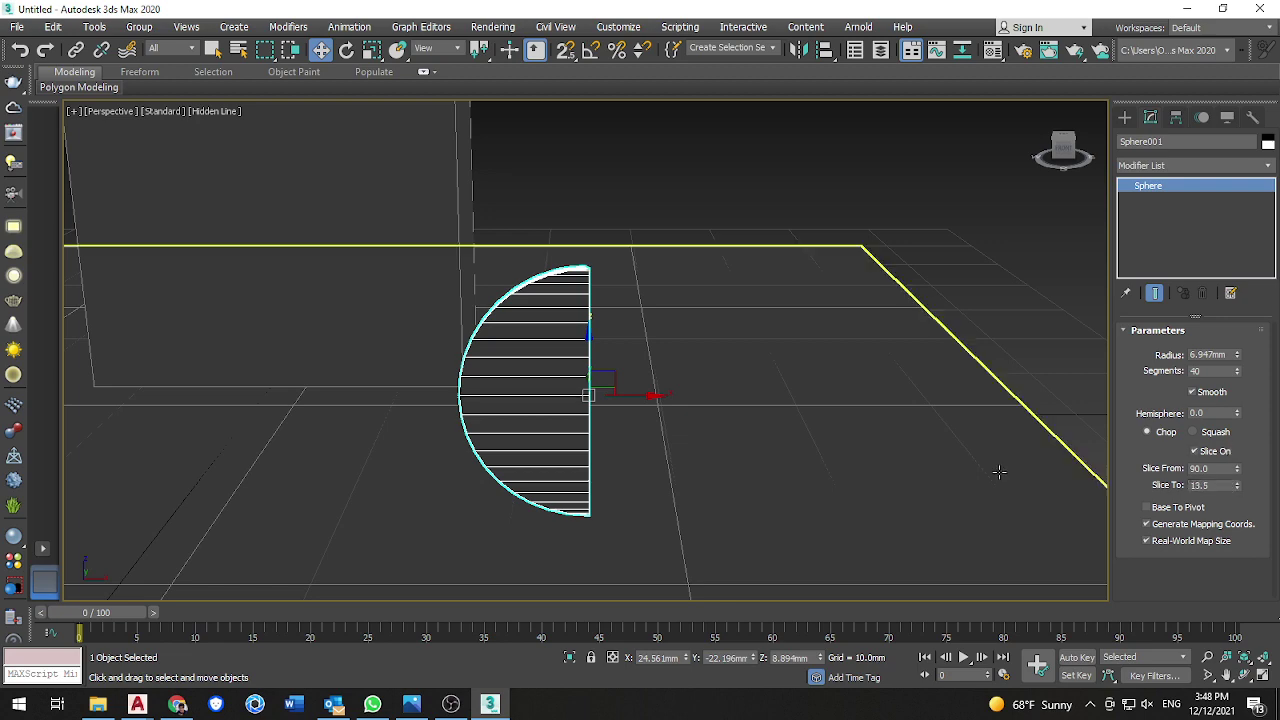
middle_click_drag(880, 472, 783, 505, "alt")
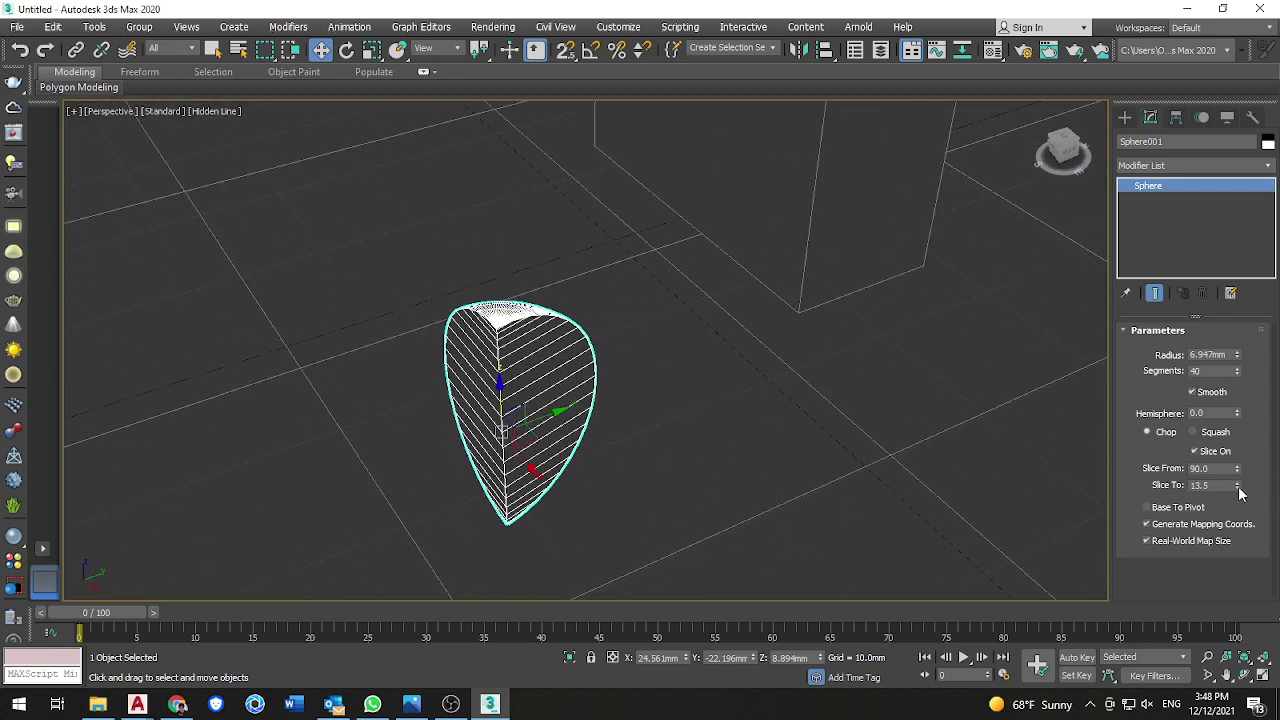
left_click_drag(1240, 490, 1240, 520)
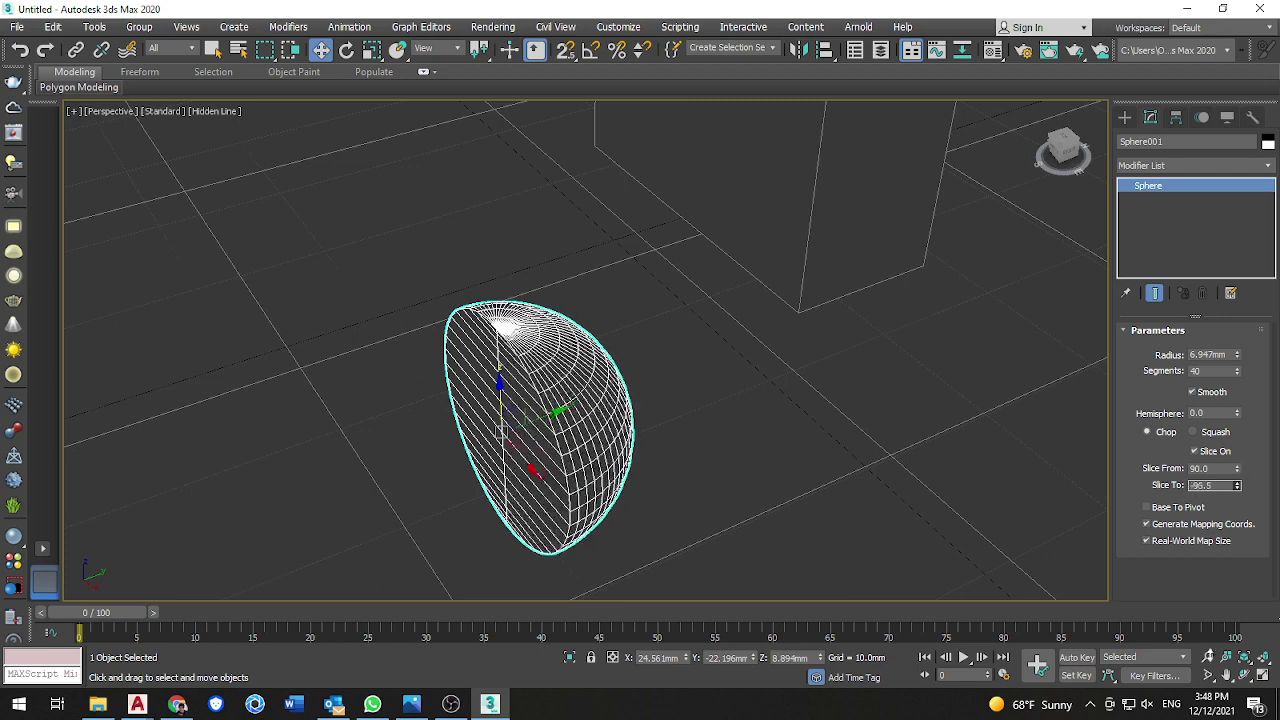
left_click_drag(1206, 660, 1220, 657)
key("ctrl+z")
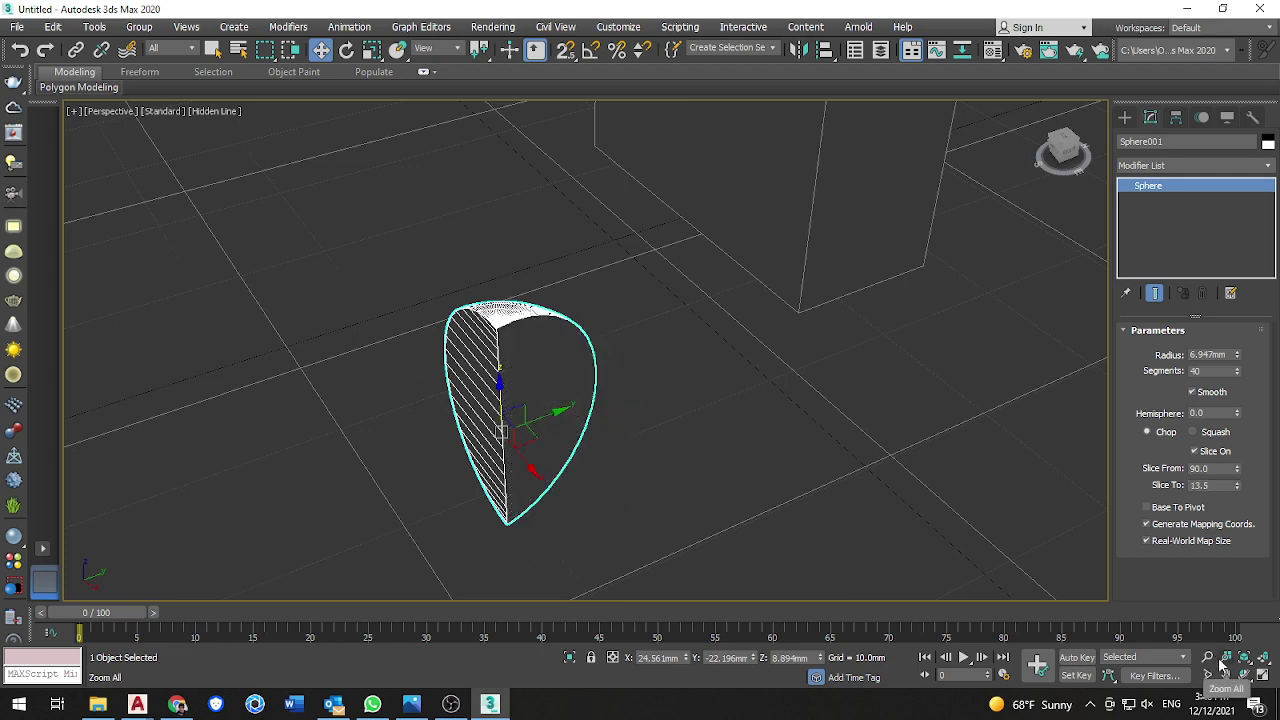
key("ctrl+y")
key("ctrl+z")
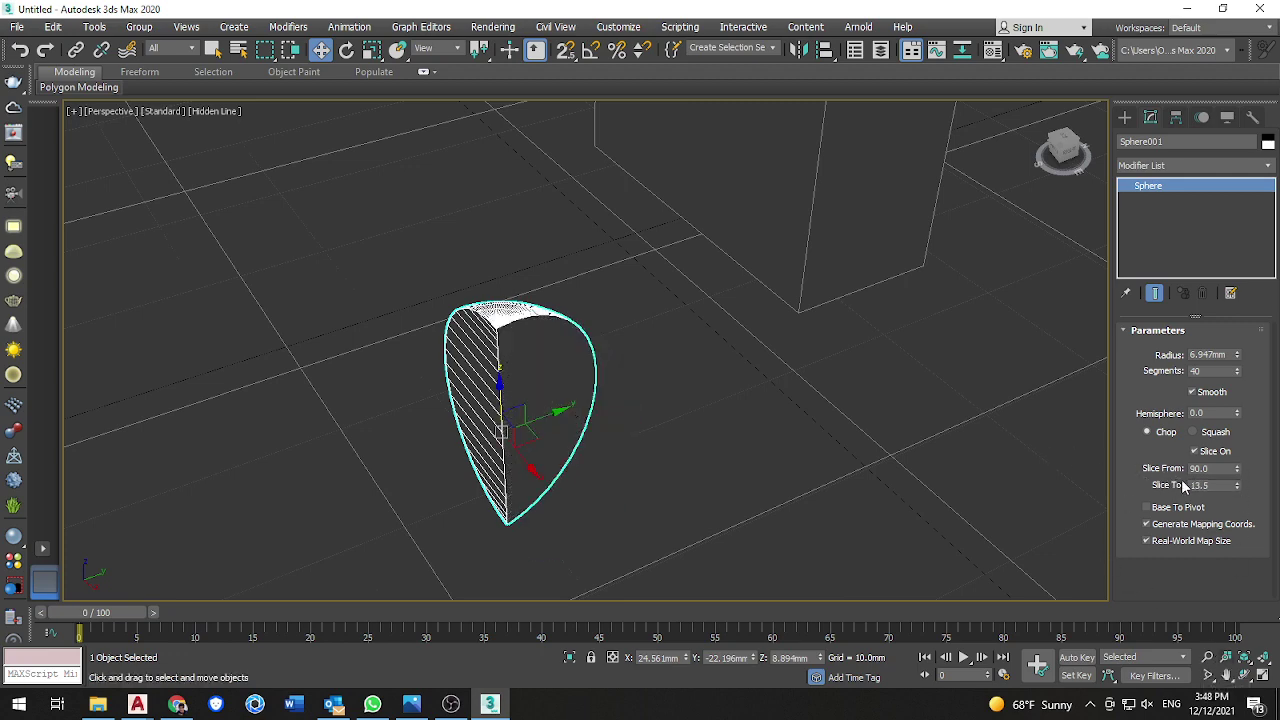
key("ctrl+y")
key("ctrl+z")
- Set the sphere's Slice To value to 0
double_click(1198, 485)
type("0")
key("Return")
- Try the Squash and Base To Pivot options on the sphere, restoring Chop and leaving Base To Pivot off
left_click(1213, 433)
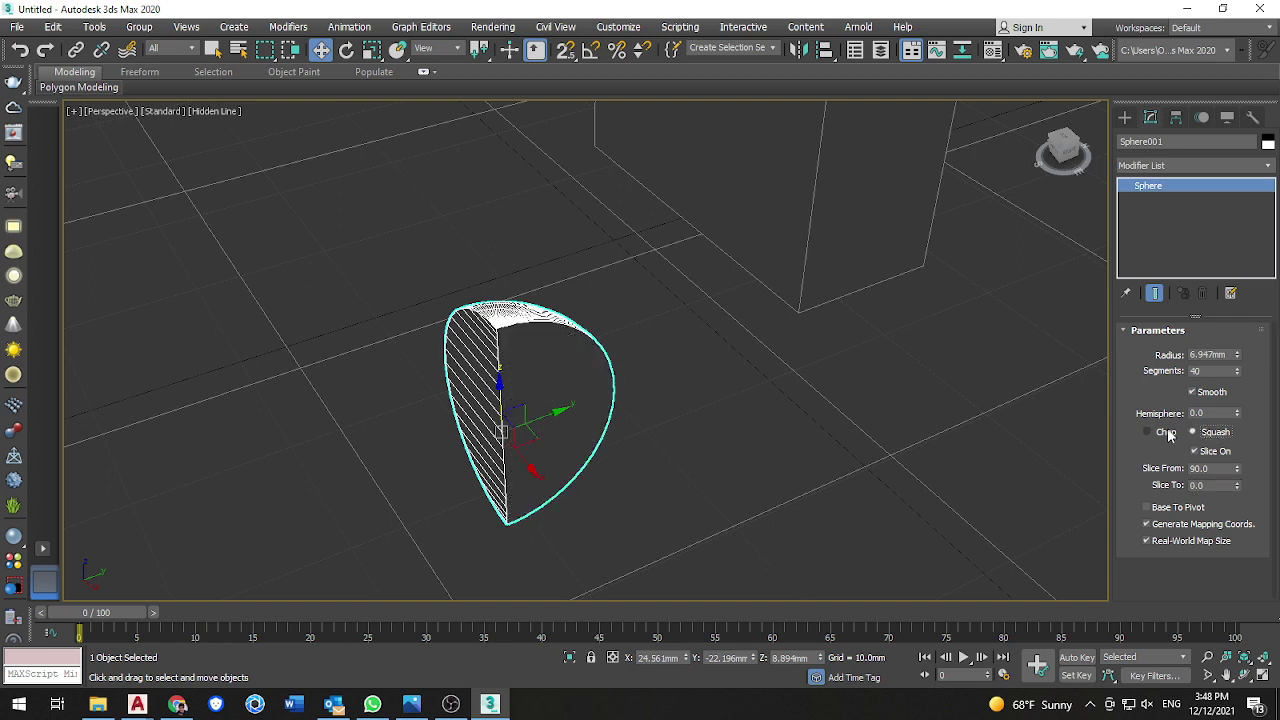
left_click(1168, 433)
left_click(1186, 510)
left_click(1186, 510)
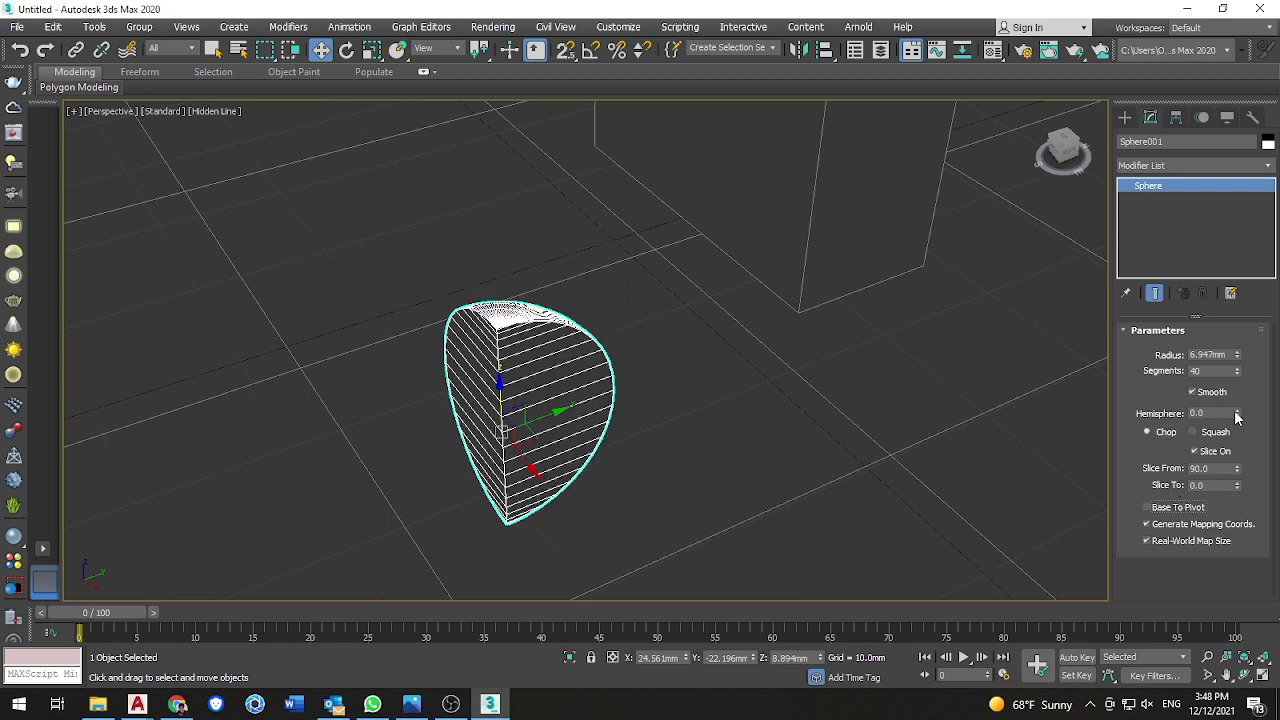
- Set the sliced sphere's Hemisphere value to 0.5
left_click_drag(1237, 418, 1229, 335)
middle_click_drag(807, 427, 897, 374, "alt")
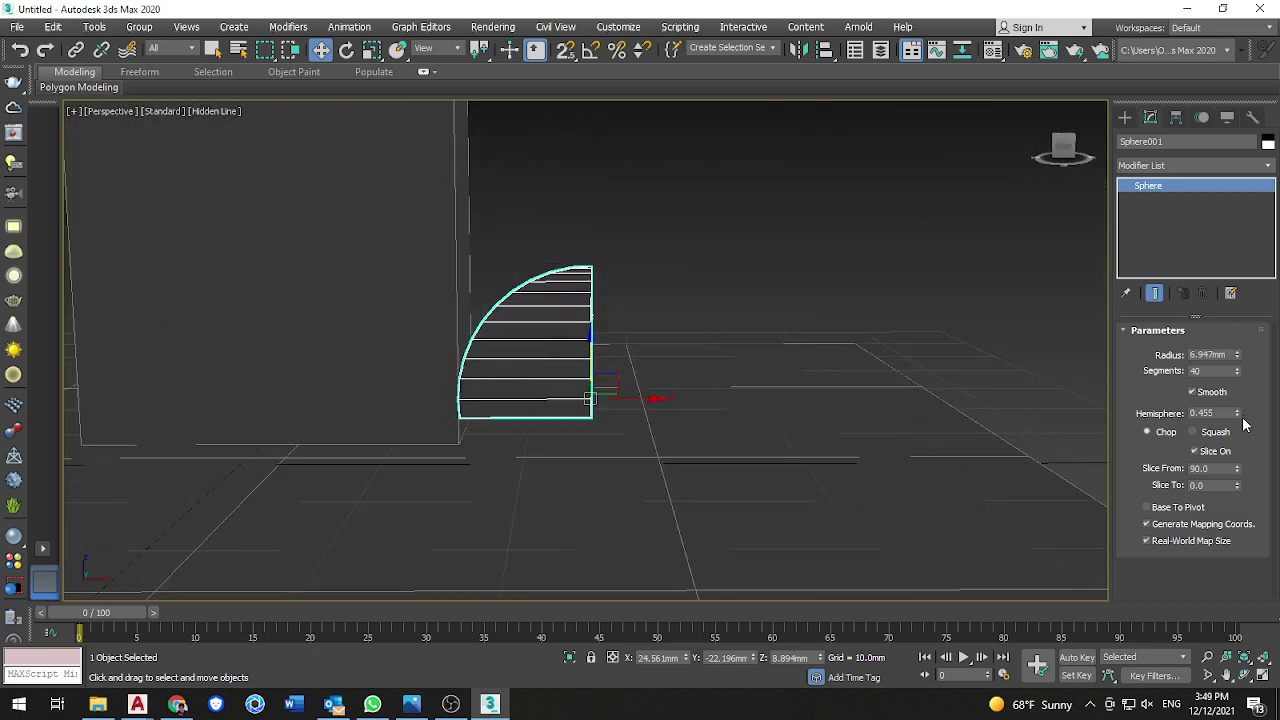
left_click_drag(1237, 414, 1238, 405)
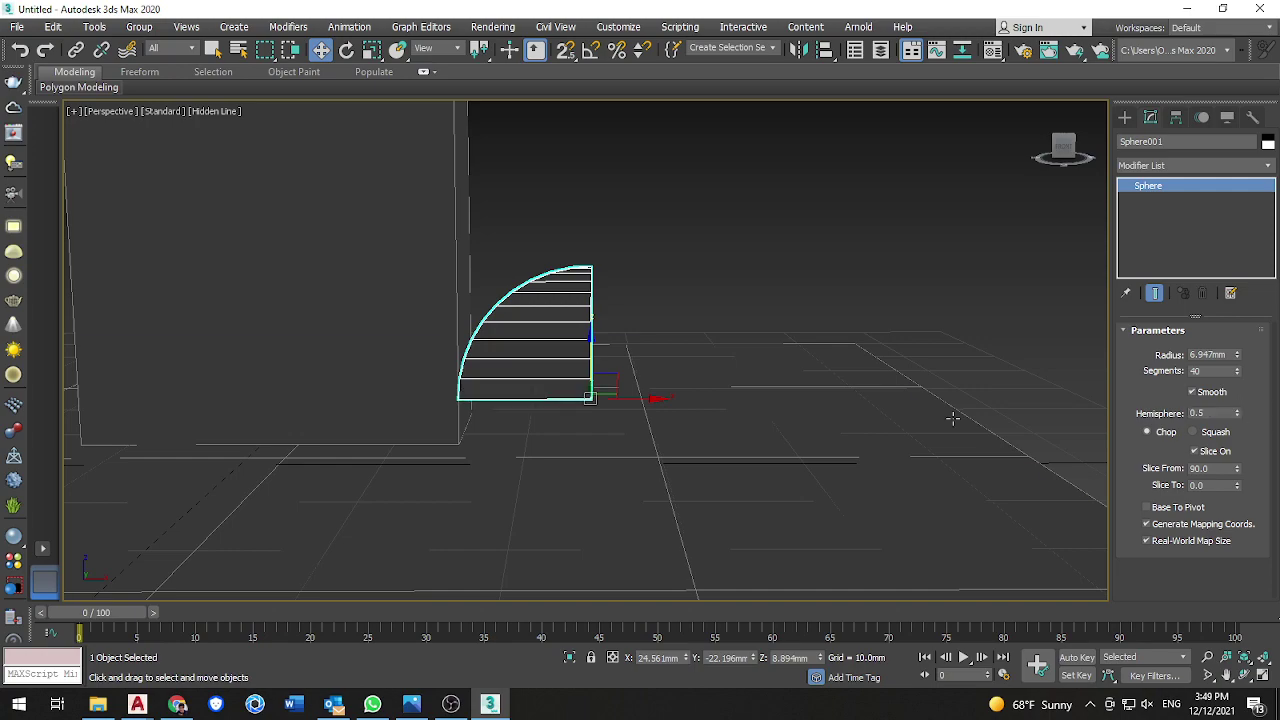
middle_click_drag(952, 418, 740, 429, "alt")
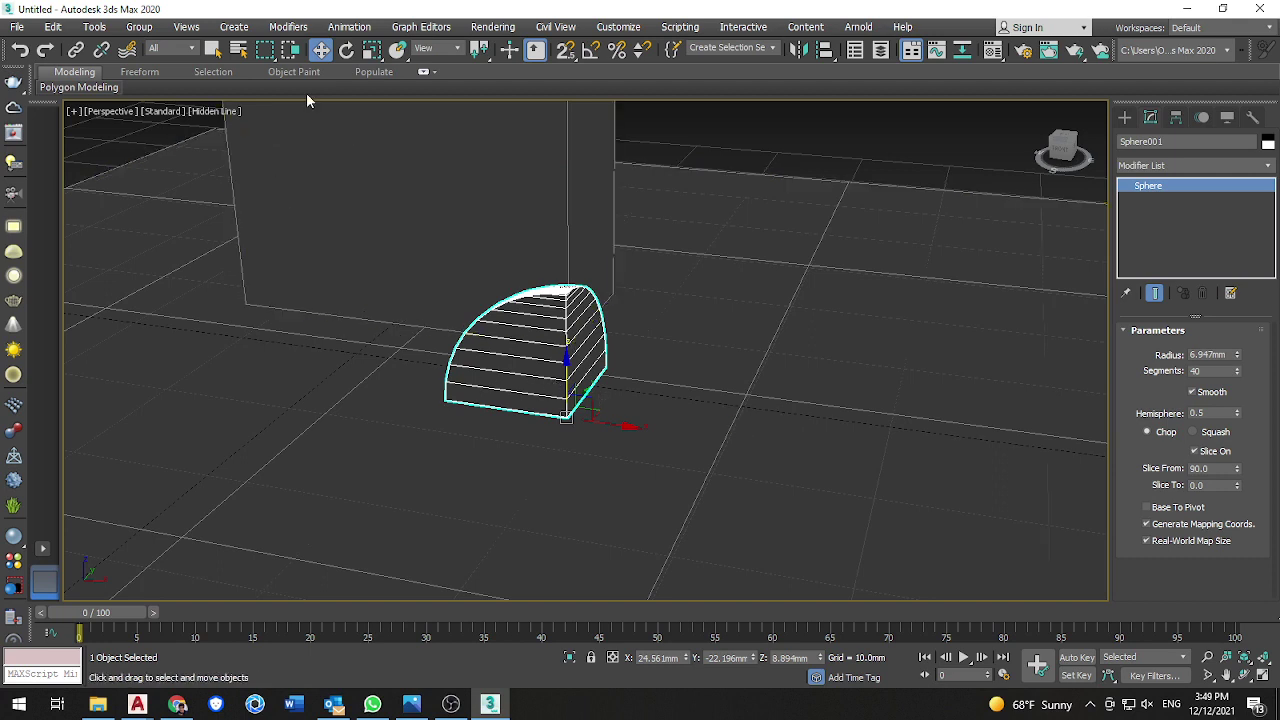
- Turn on angle snap and rotate the sliced hemisphere 90 degrees about the Y axis
left_click(350, 51)
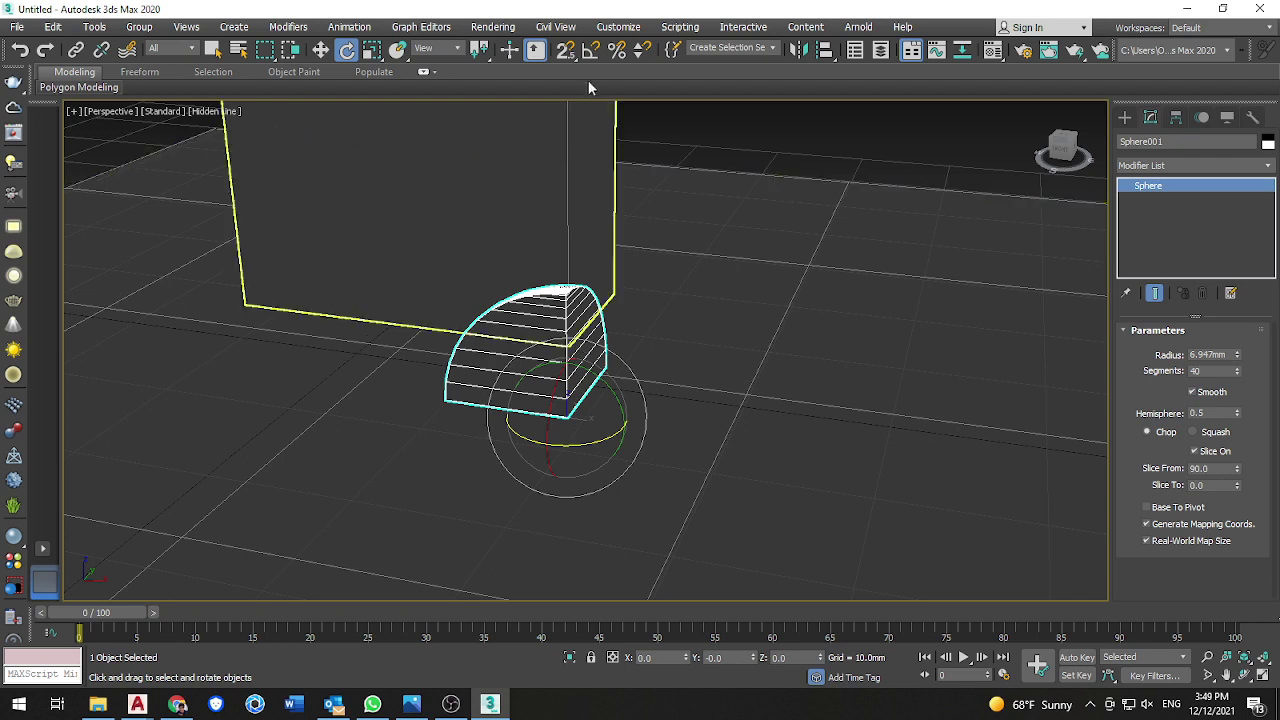
left_click(588, 52)
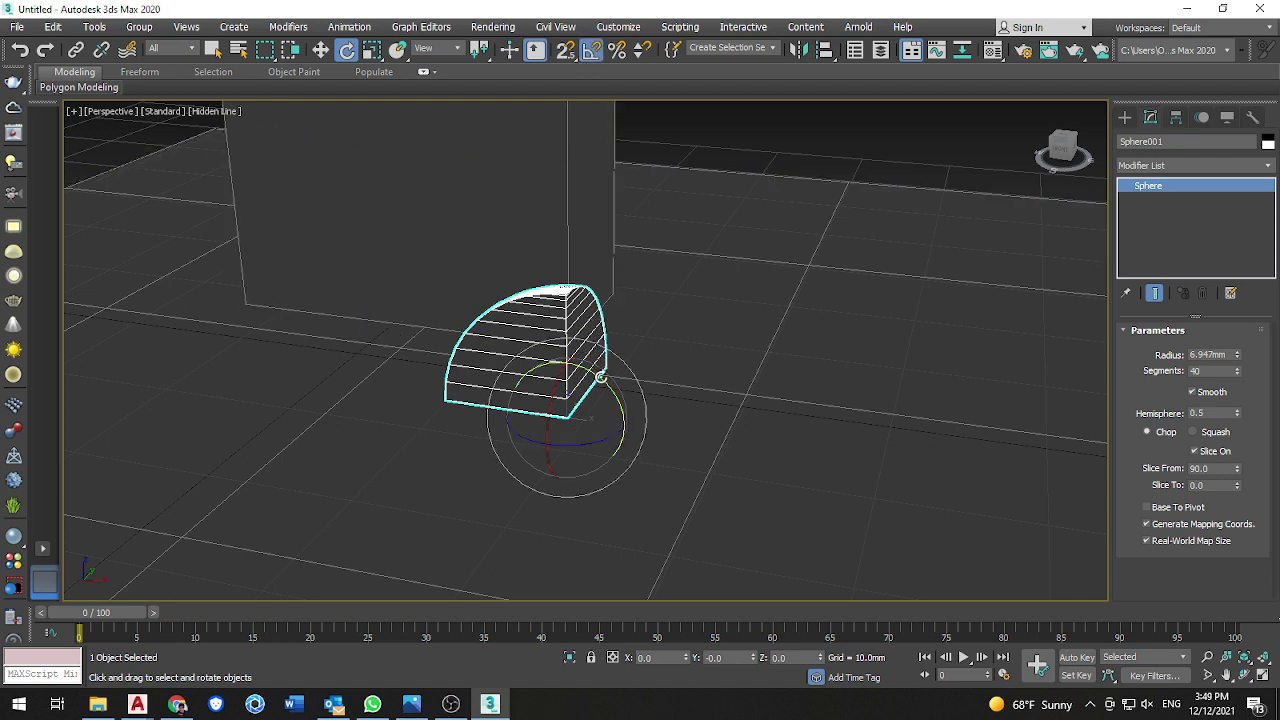
left_click_drag(603, 374, 652, 432)
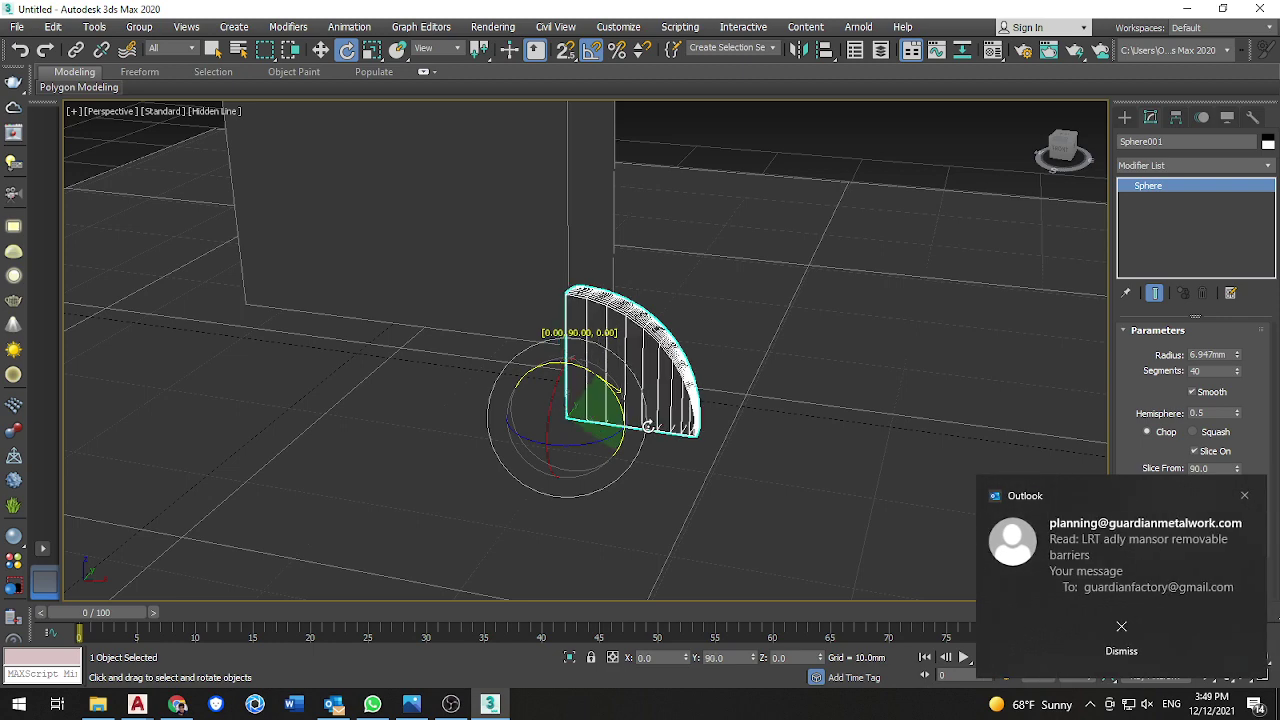
left_click(1243, 497)
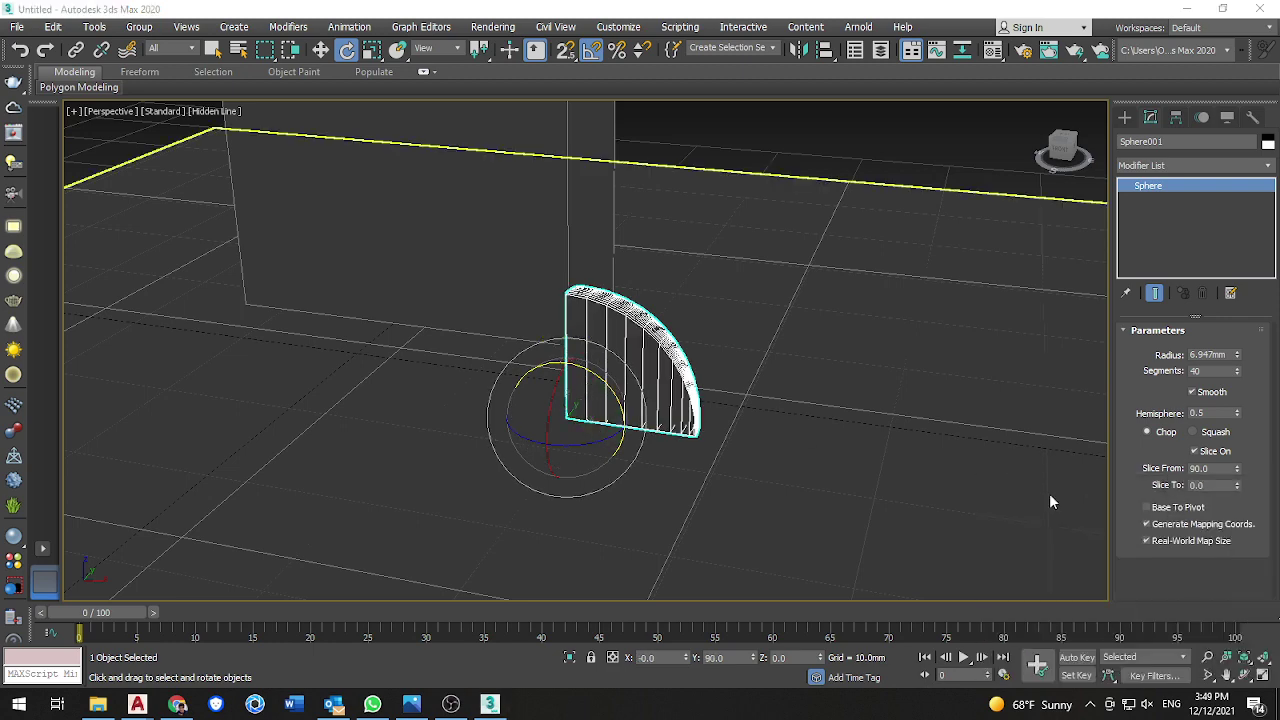
left_click(451, 704)
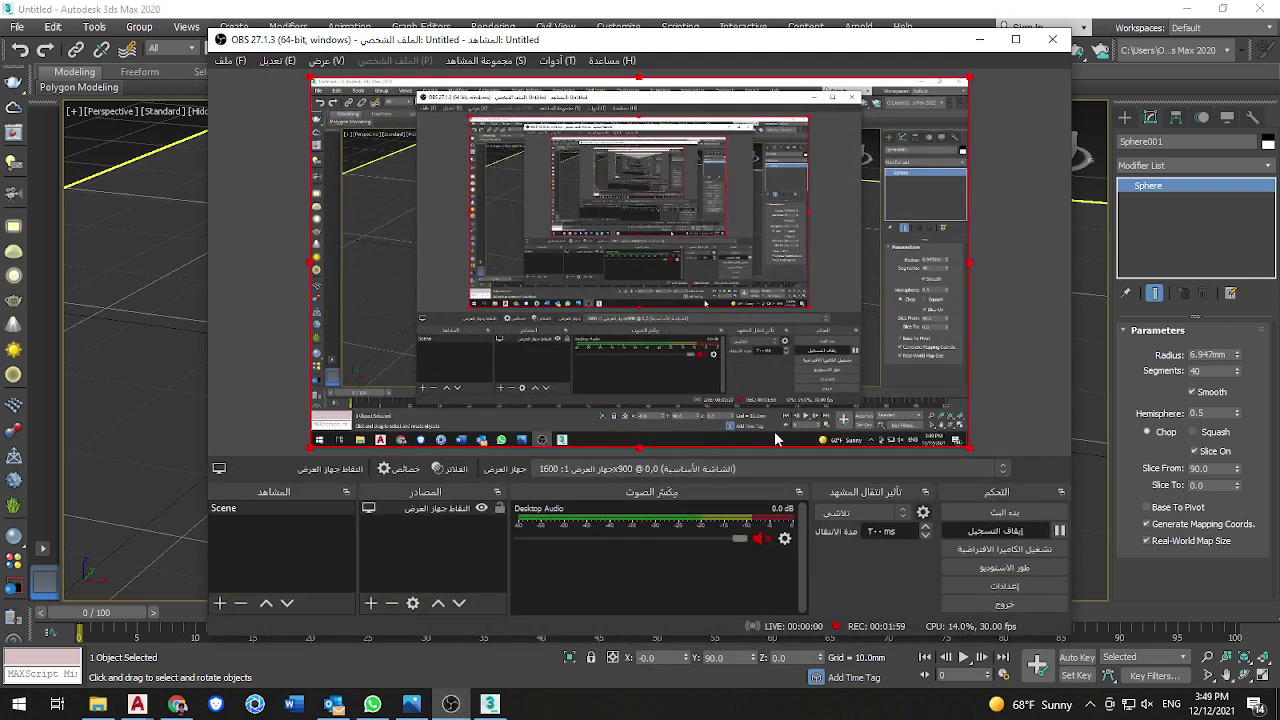
left_click(979, 39)
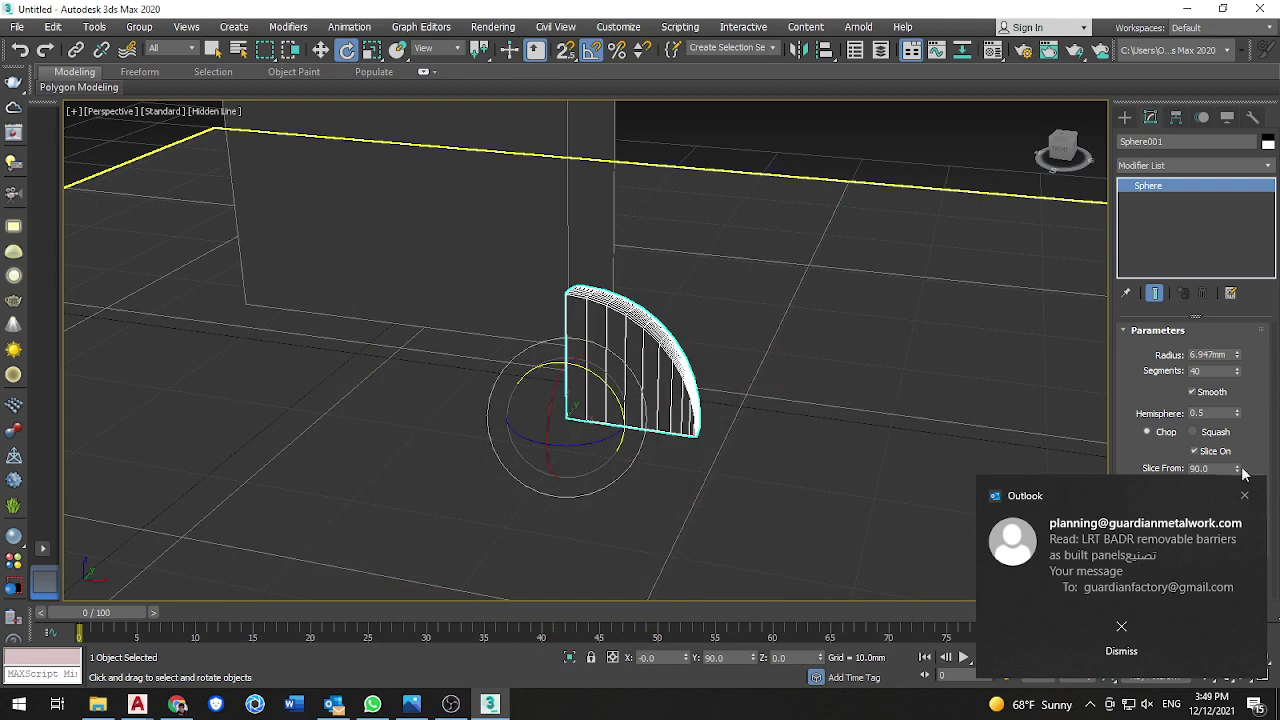
left_click(1235, 510)
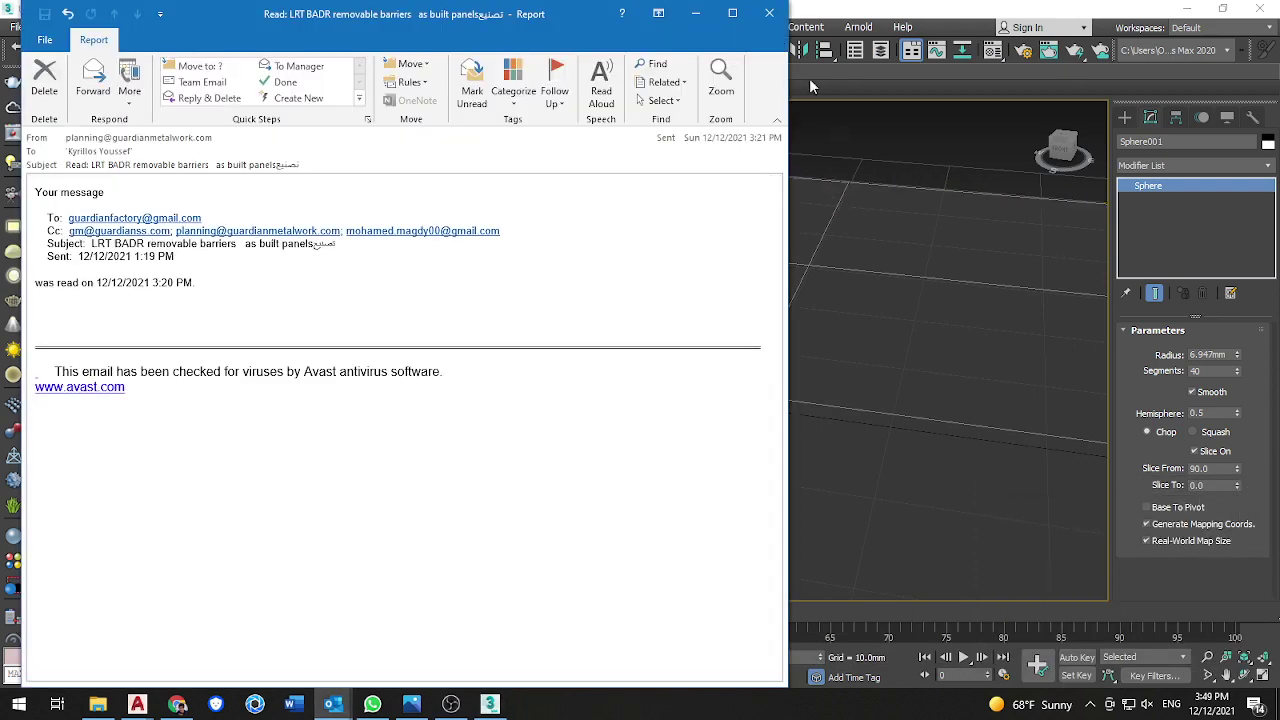
left_click(695, 14)
middle_click_drag(584, 357, 617, 355)
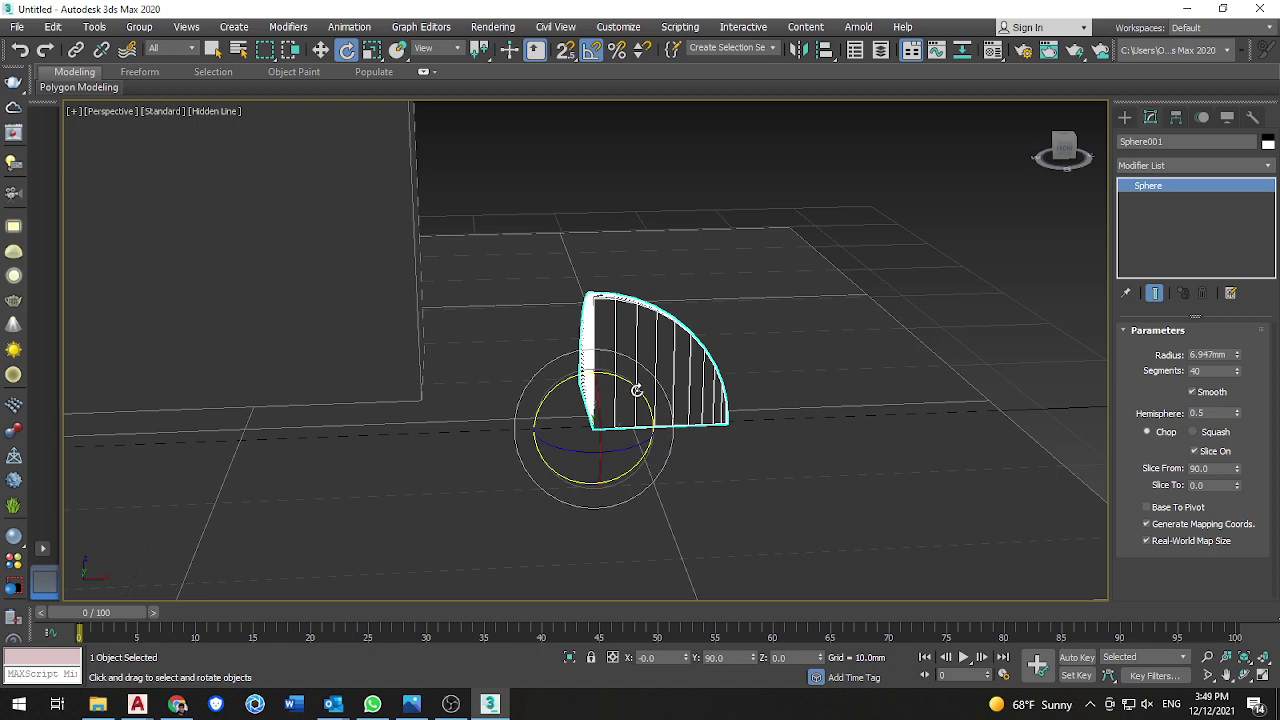
- Move the sliced hemisphere over in front of the box, to about X 6.2 mm, Y -22.2 mm, Z 8.9 mm
left_click(321, 50)
left_click_drag(638, 422, 271, 391)
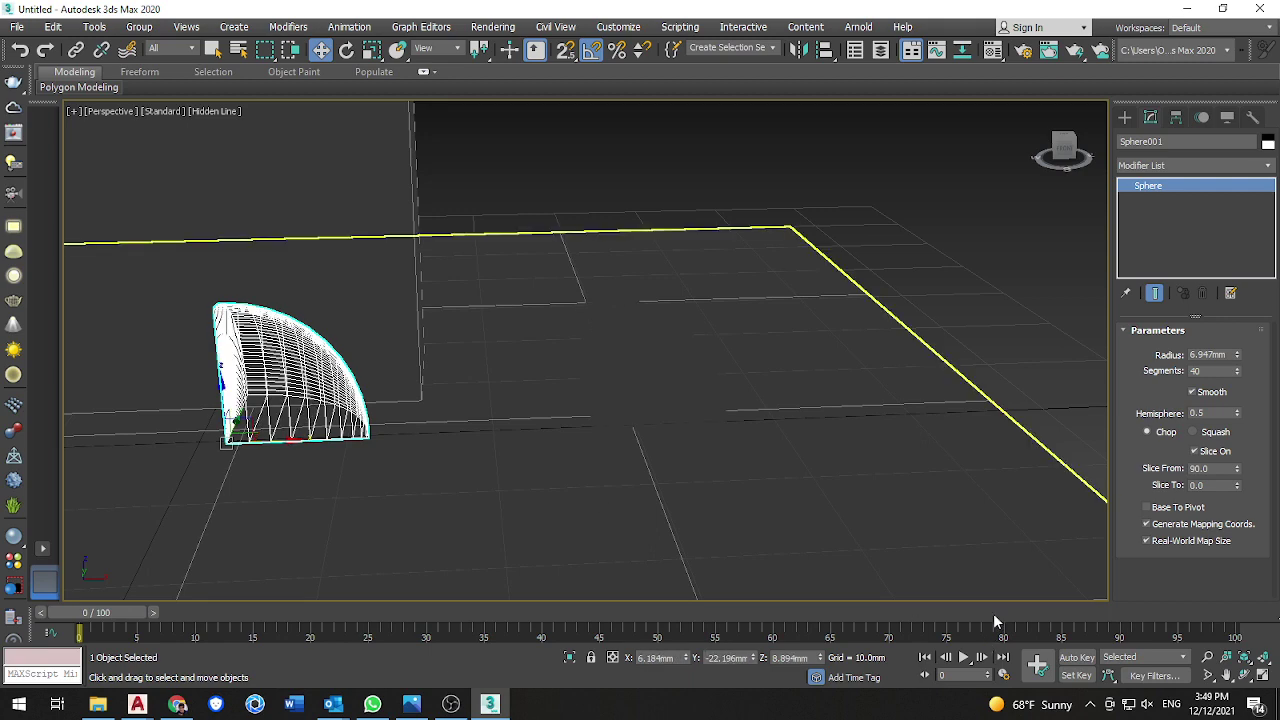
middle_click_drag(444, 460, 855, 530, "alt")
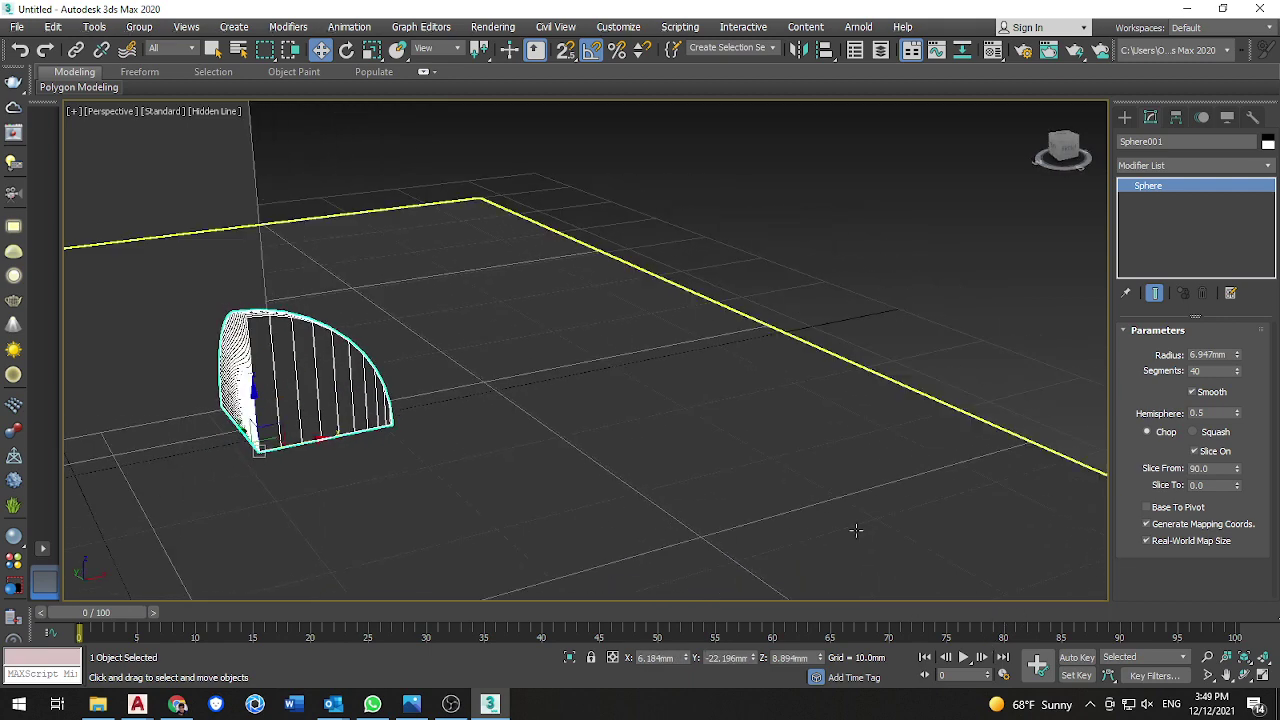
- Check the computer's network connection status and switch to the Windows Network & Internet settings
left_click(1129, 705)
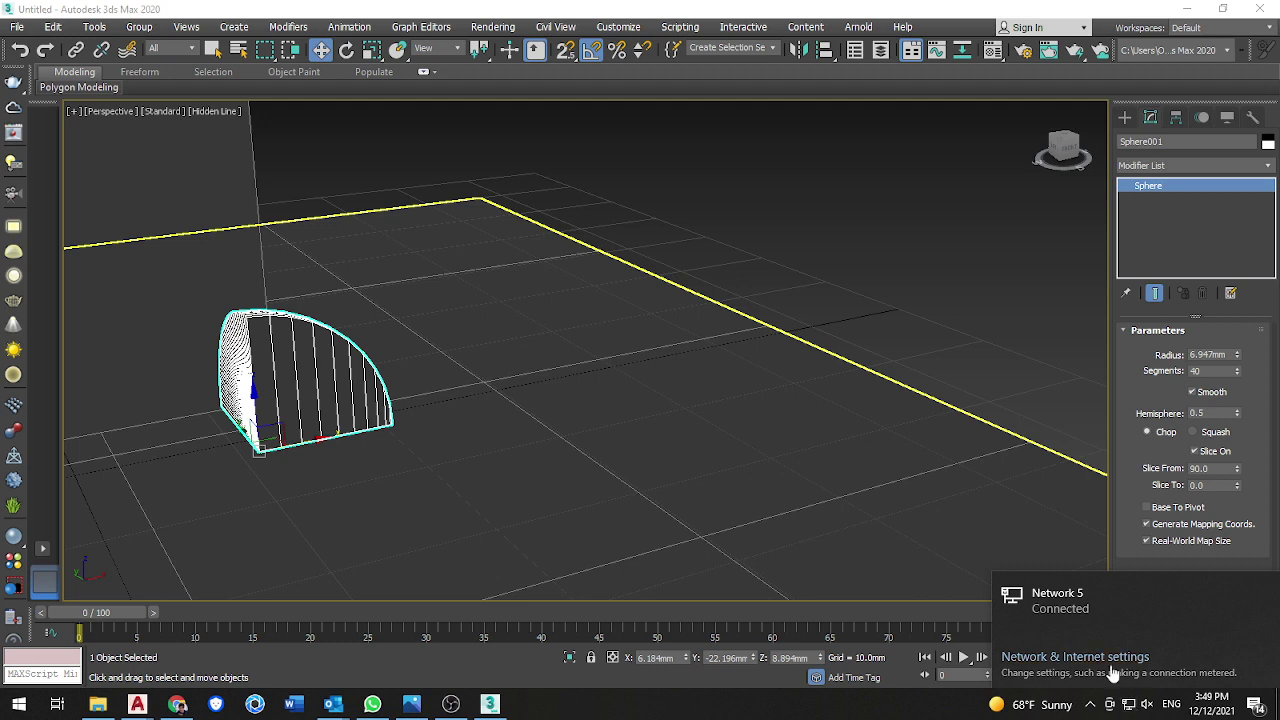
left_click(1126, 706)
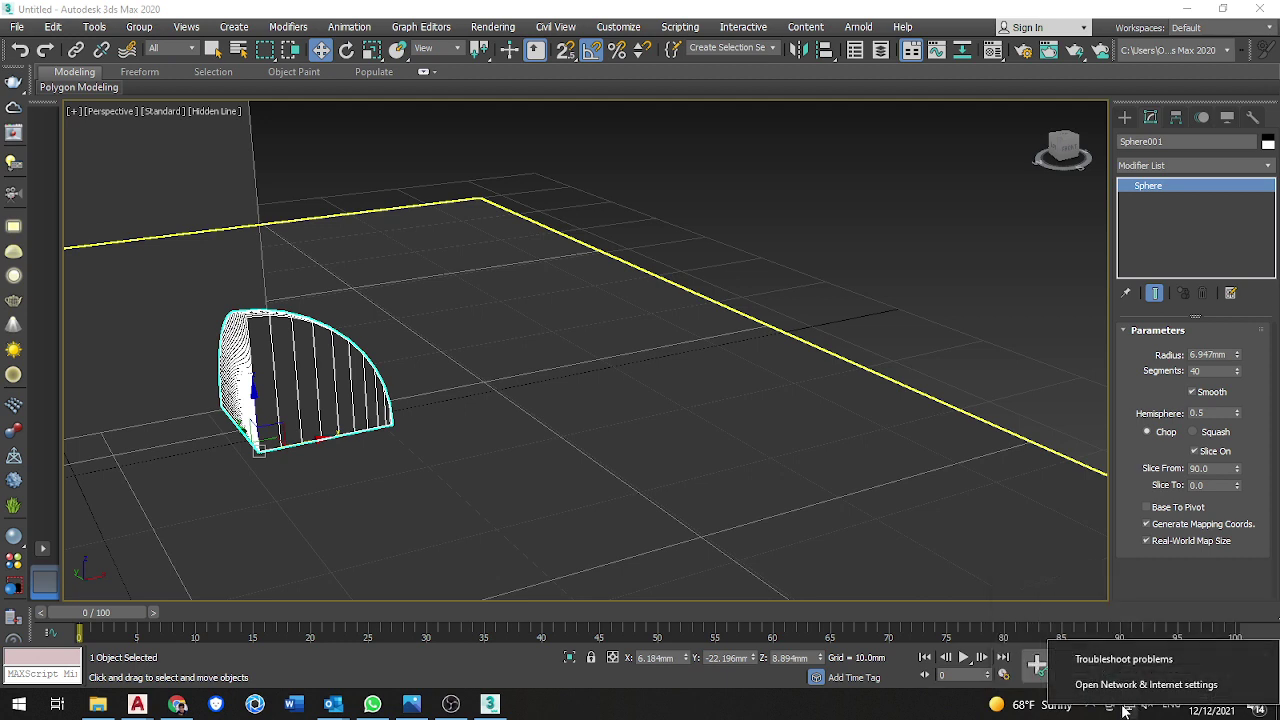
left_click(993, 558)
left_click(992, 557)
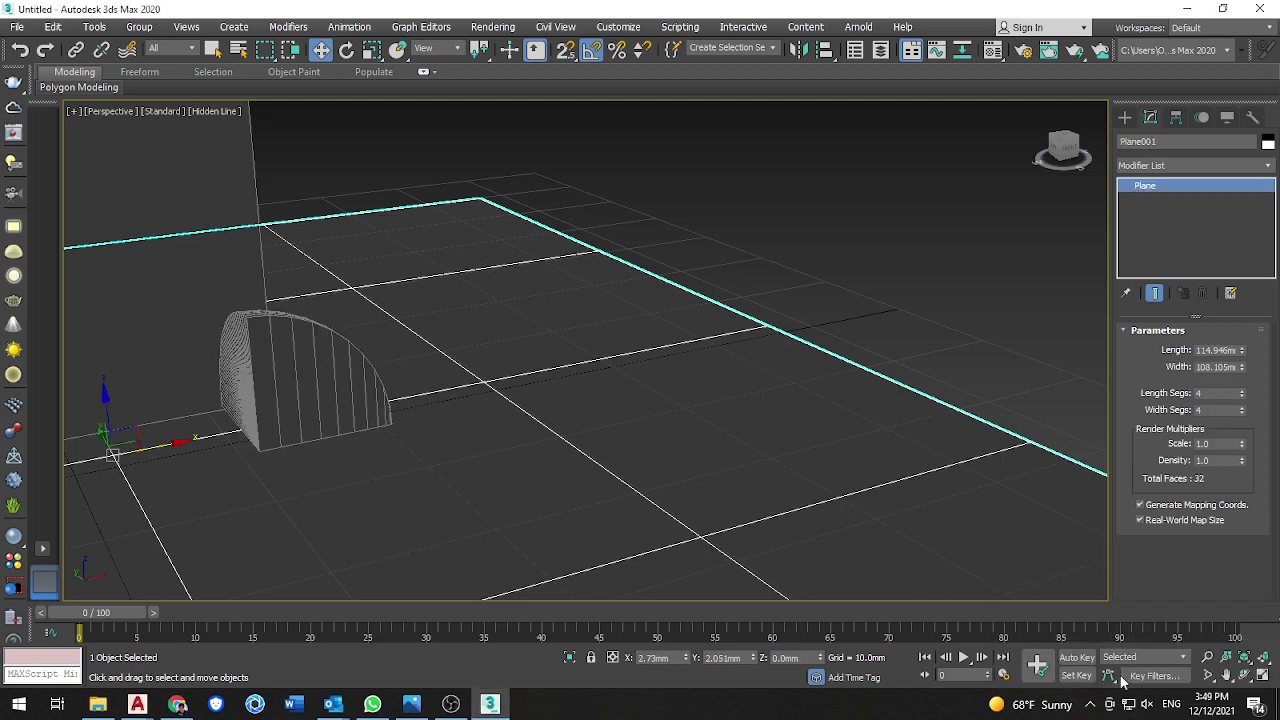
left_click(1128, 705)
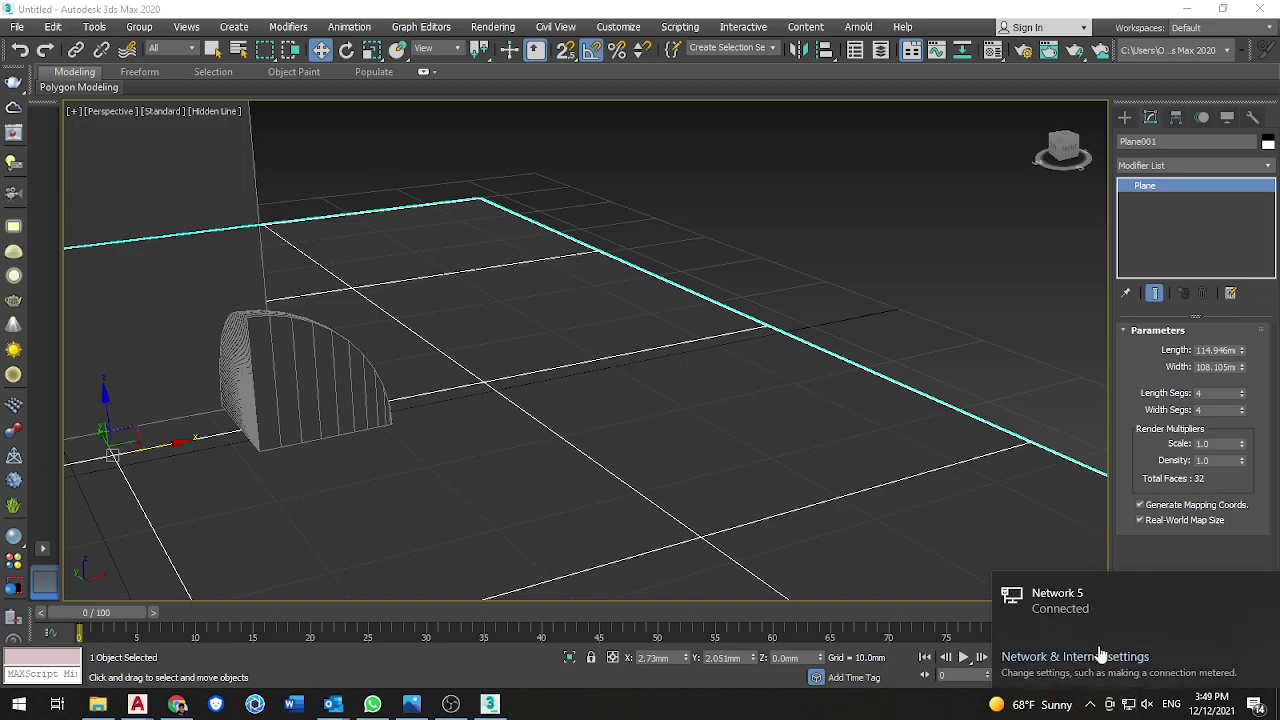
left_click(1100, 655)
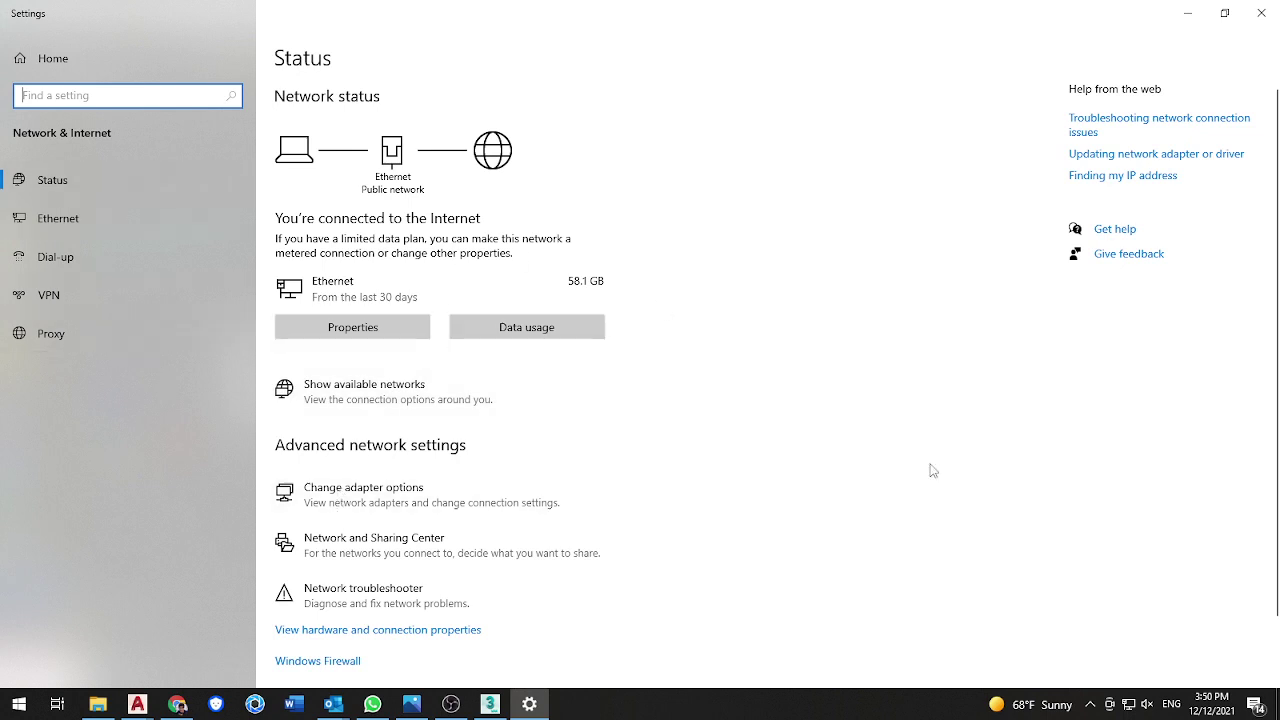
- Examine the Ethernet connection's properties, including its network profile and IP settings, and close Windows Settings
left_click(1128, 705)
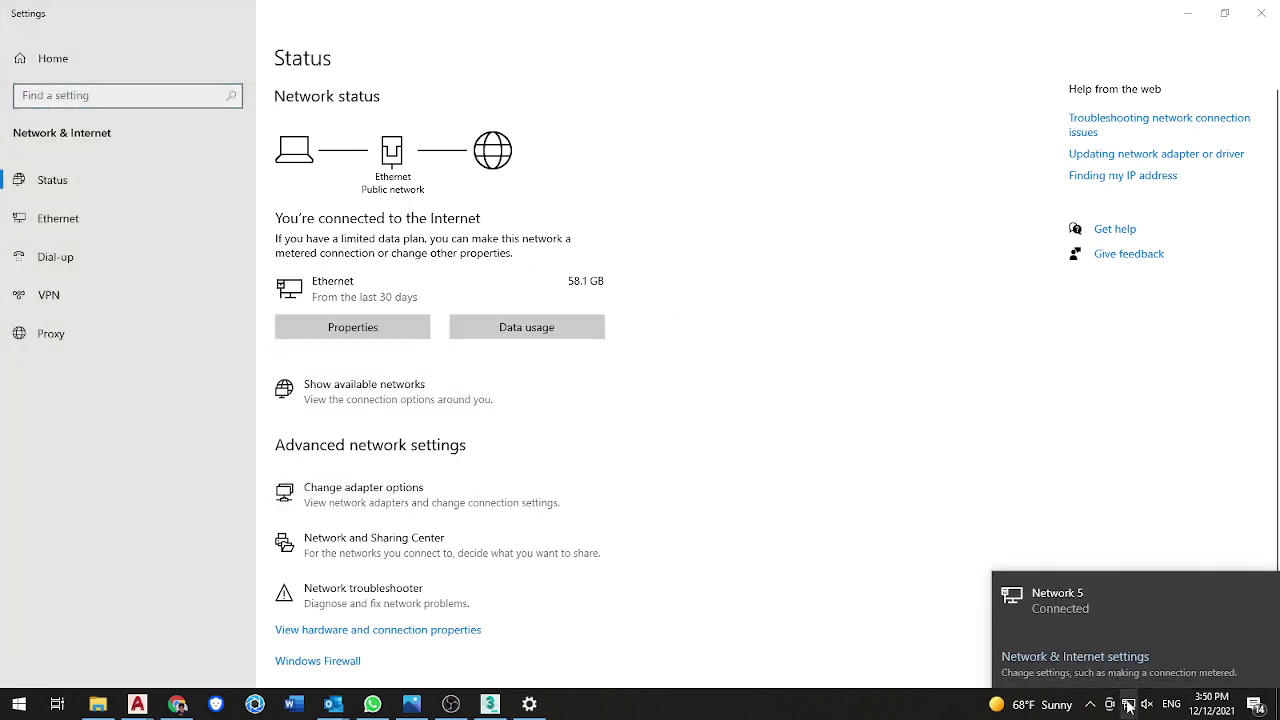
right_click(1134, 706)
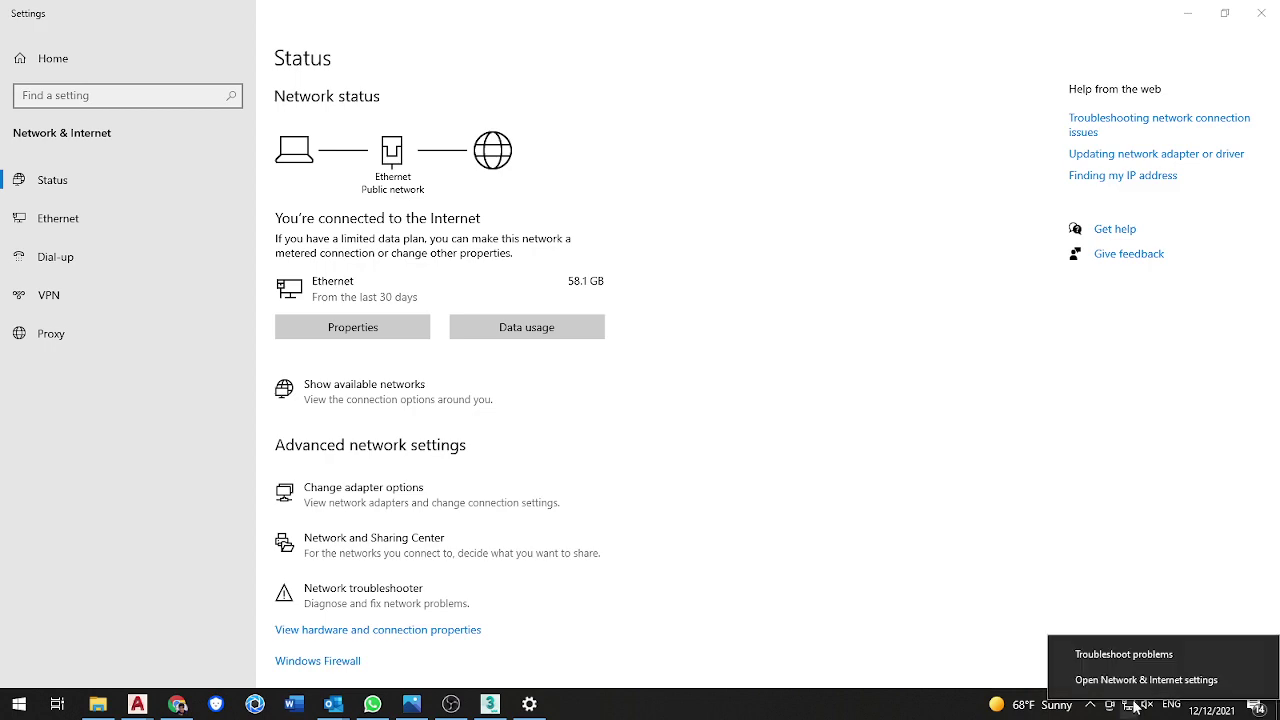
left_click(1136, 682)
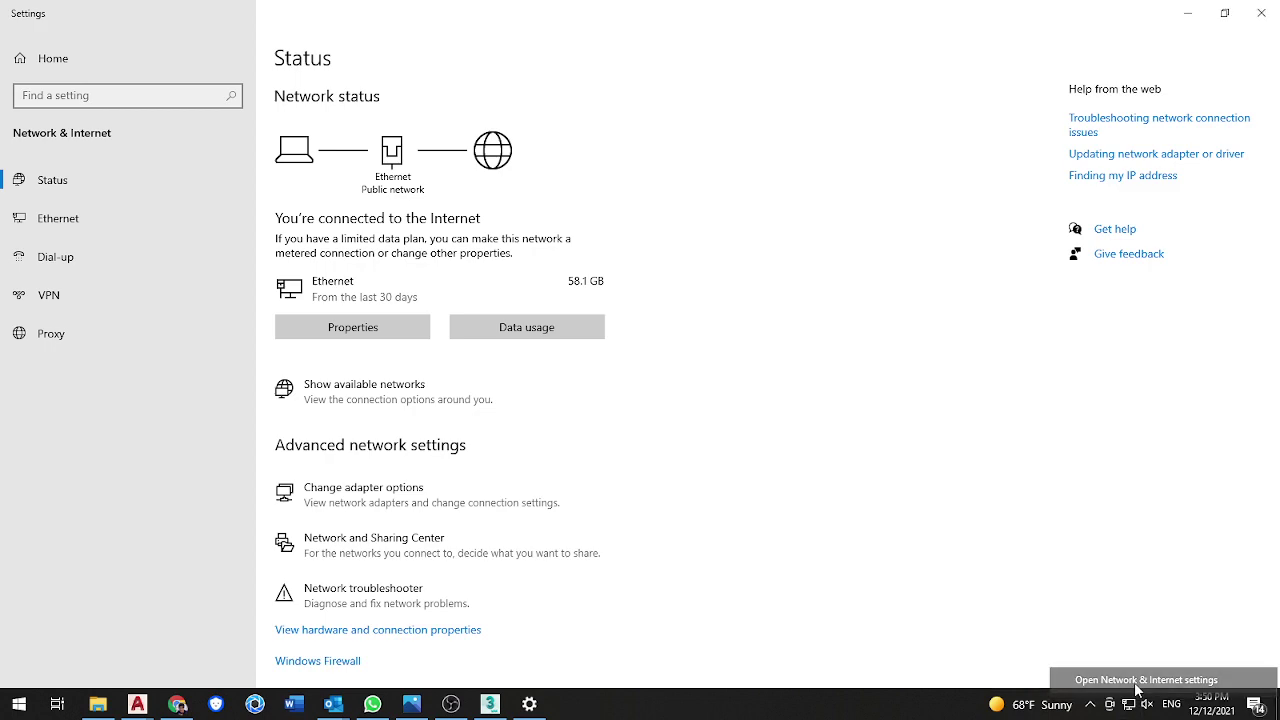
left_click(80, 182)
left_click(372, 328)
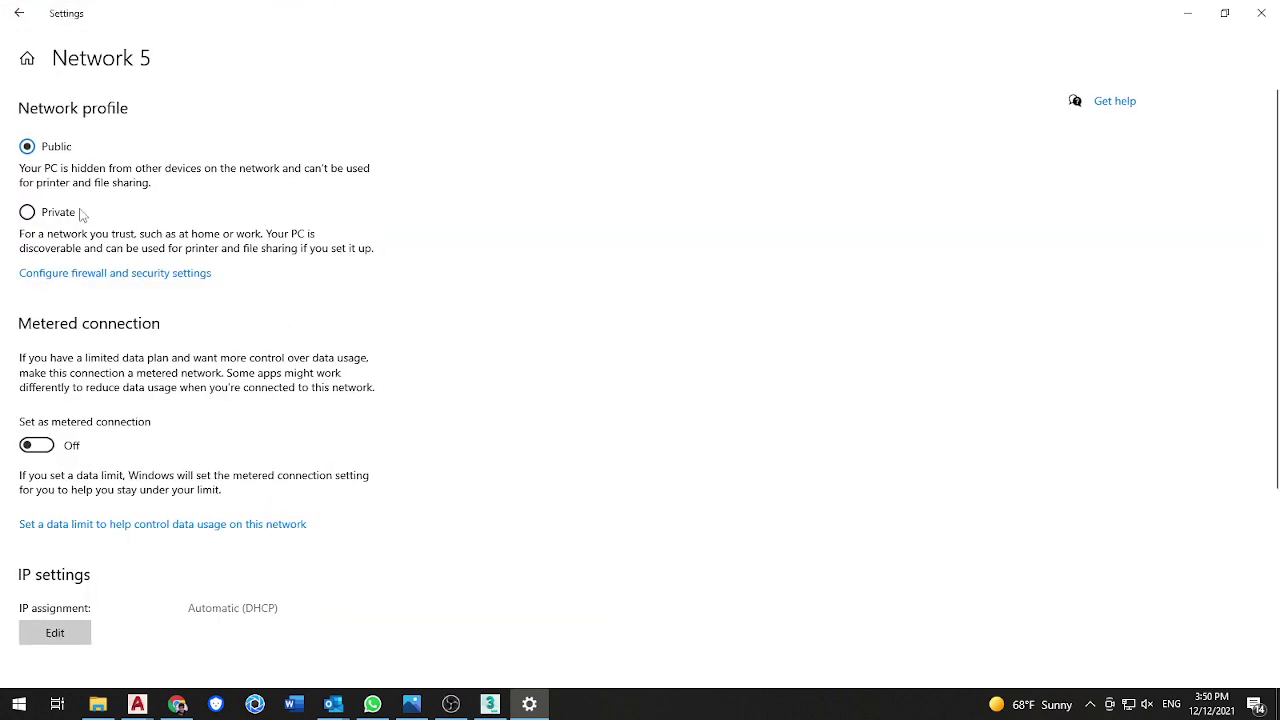
scroll(166, 491, "down", 5)
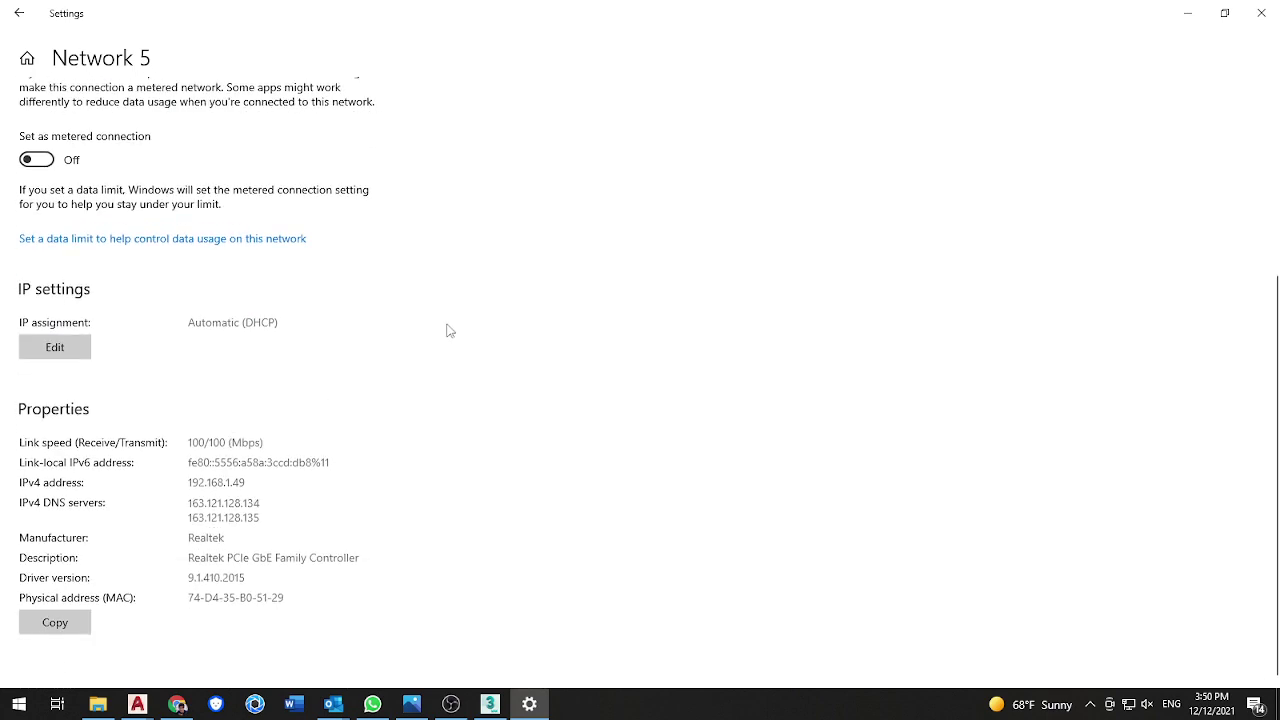
scroll(250, 320, "up", 5)
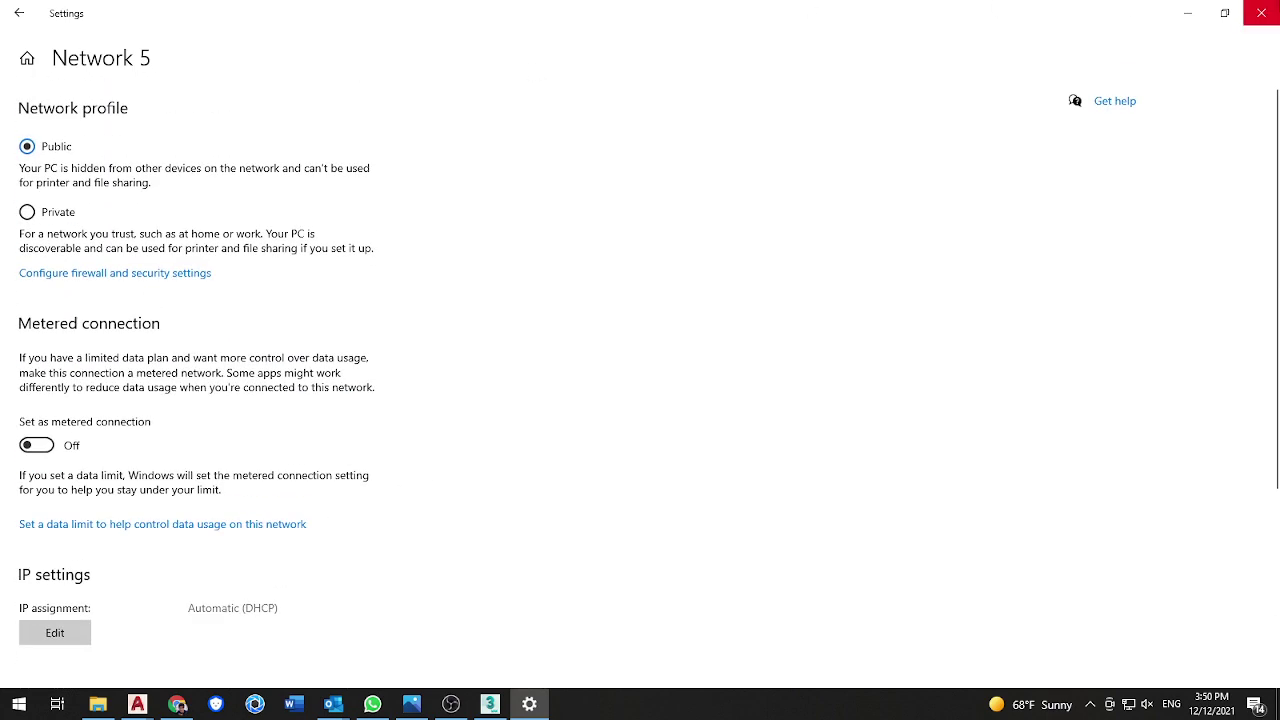
left_click(1261, 13)
left_click(1259, 9)
left_click(751, 296)
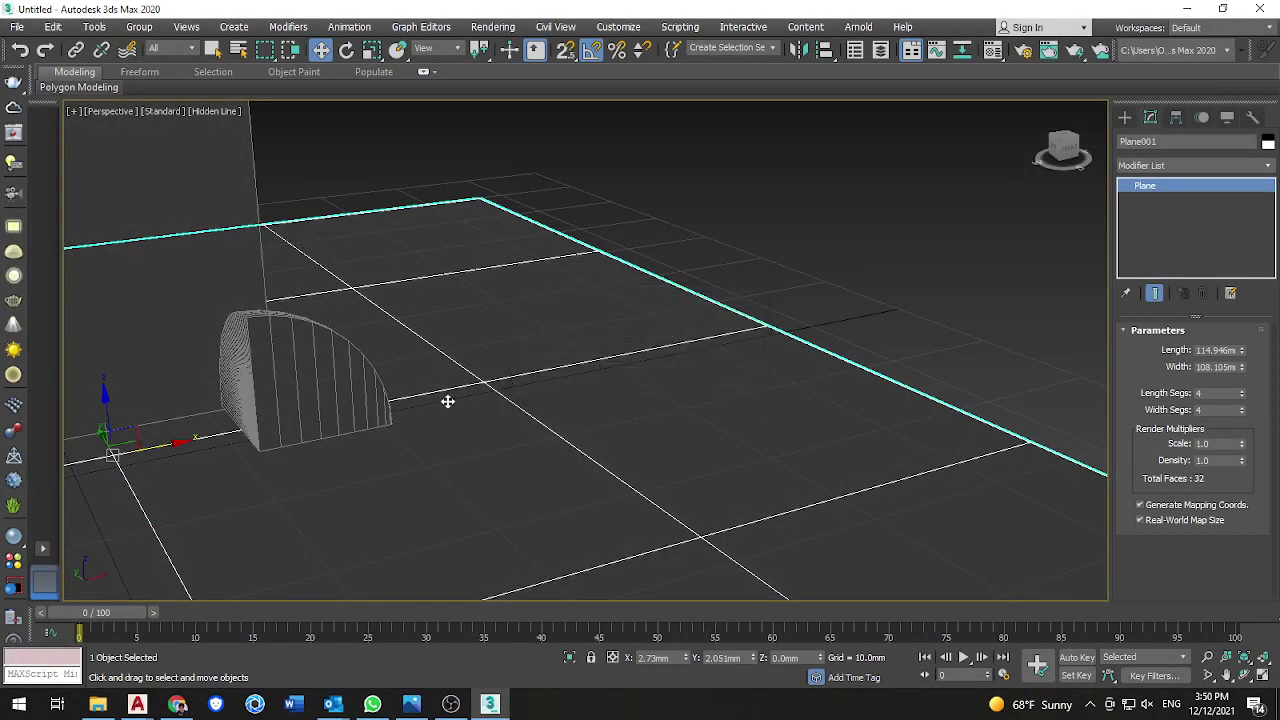
scroll(697, 402, "down", 3)
scroll(562, 450, "up", 5)
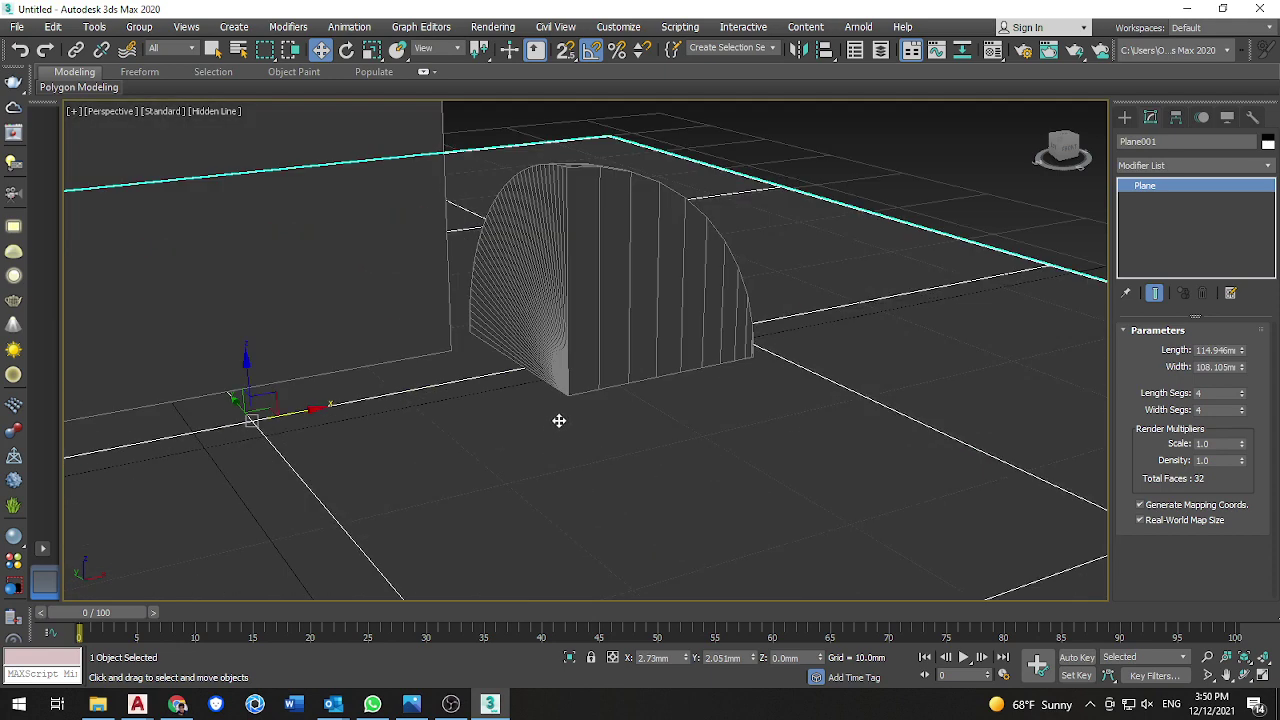
middle_click_drag(537, 352, 571, 364)
scroll(594, 421, "down", 2)
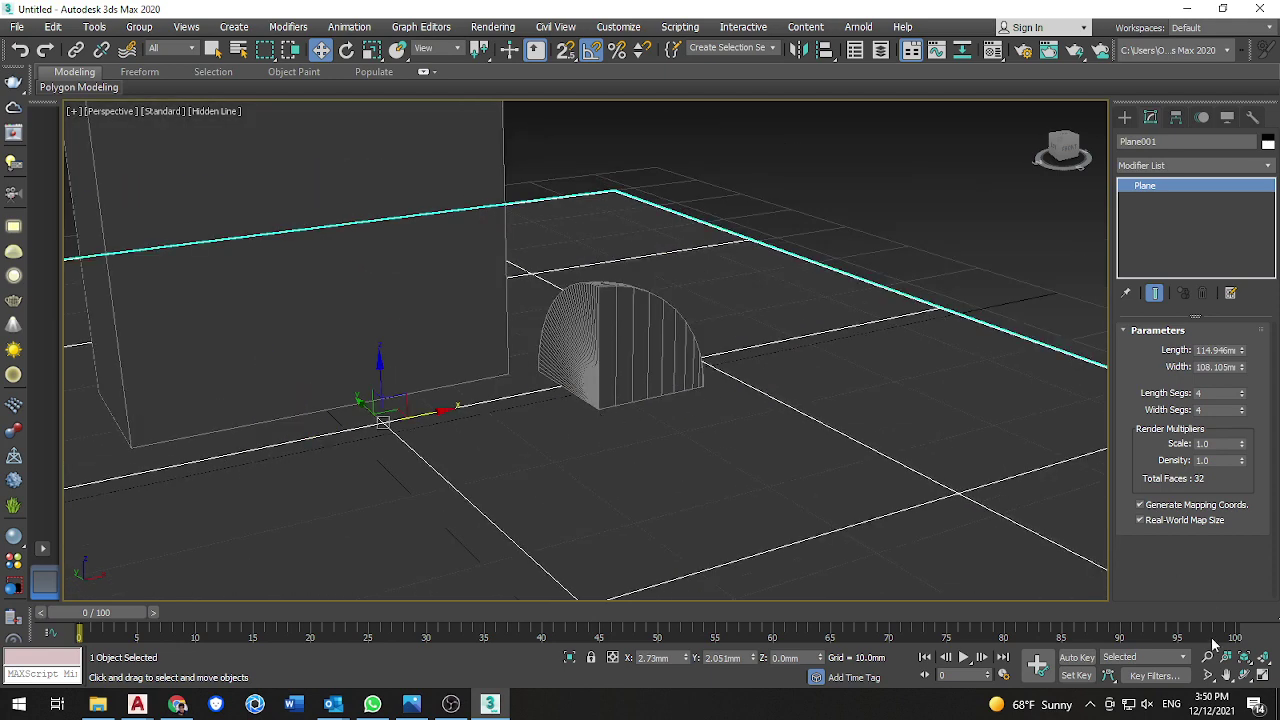
- Reopen Windows Network & Internet settings, review the status page and the Network 5 Ethernet details, and return to 3ds Max
left_click(1128, 706)
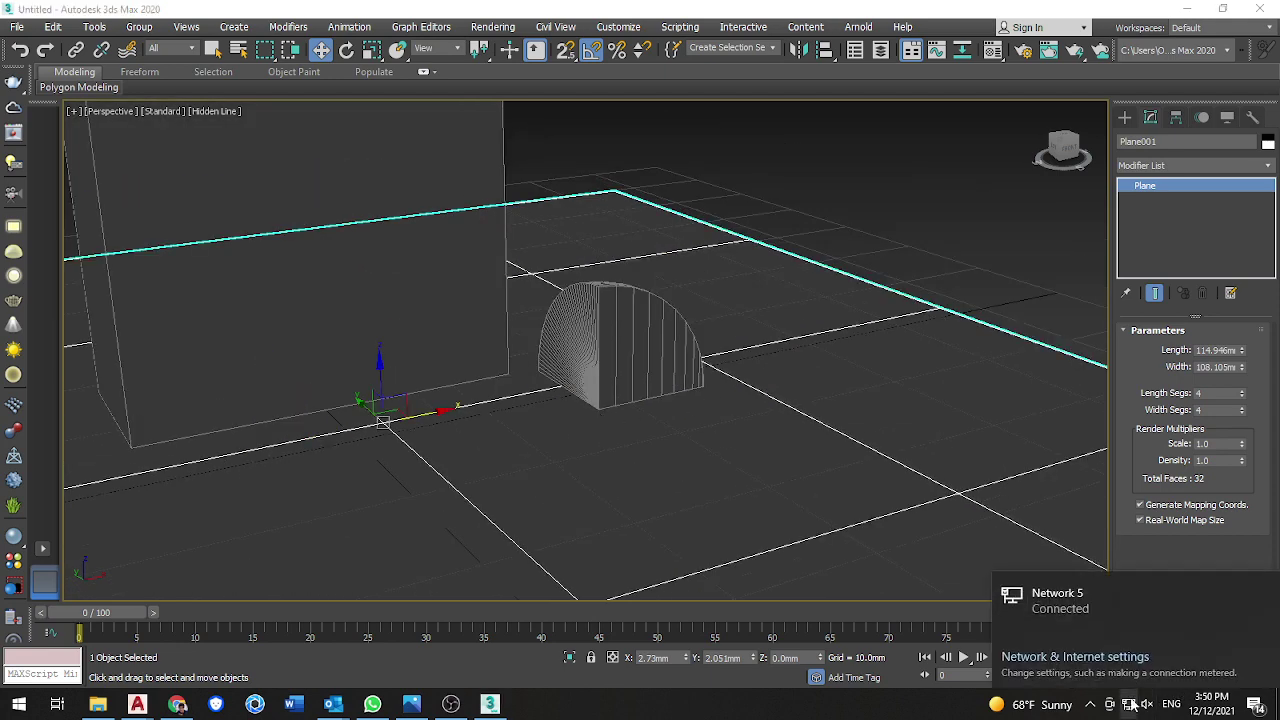
left_click(1108, 672)
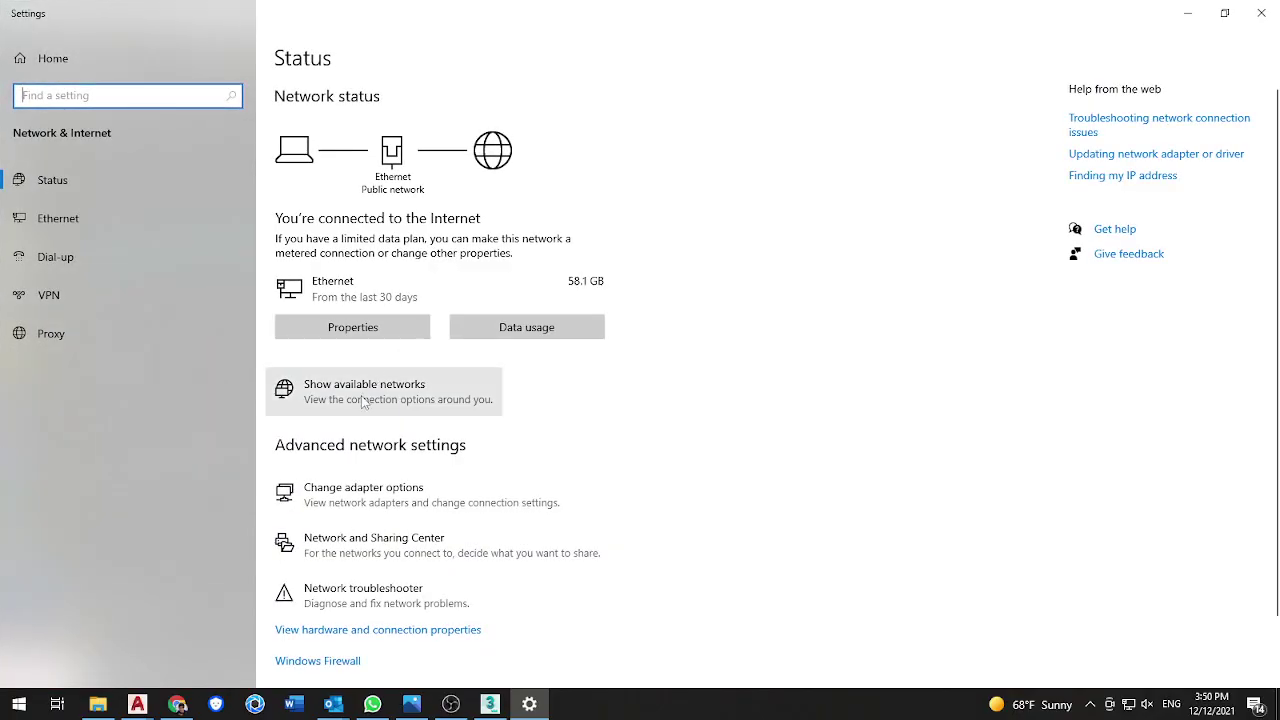
scroll(370, 520, "down", 2)
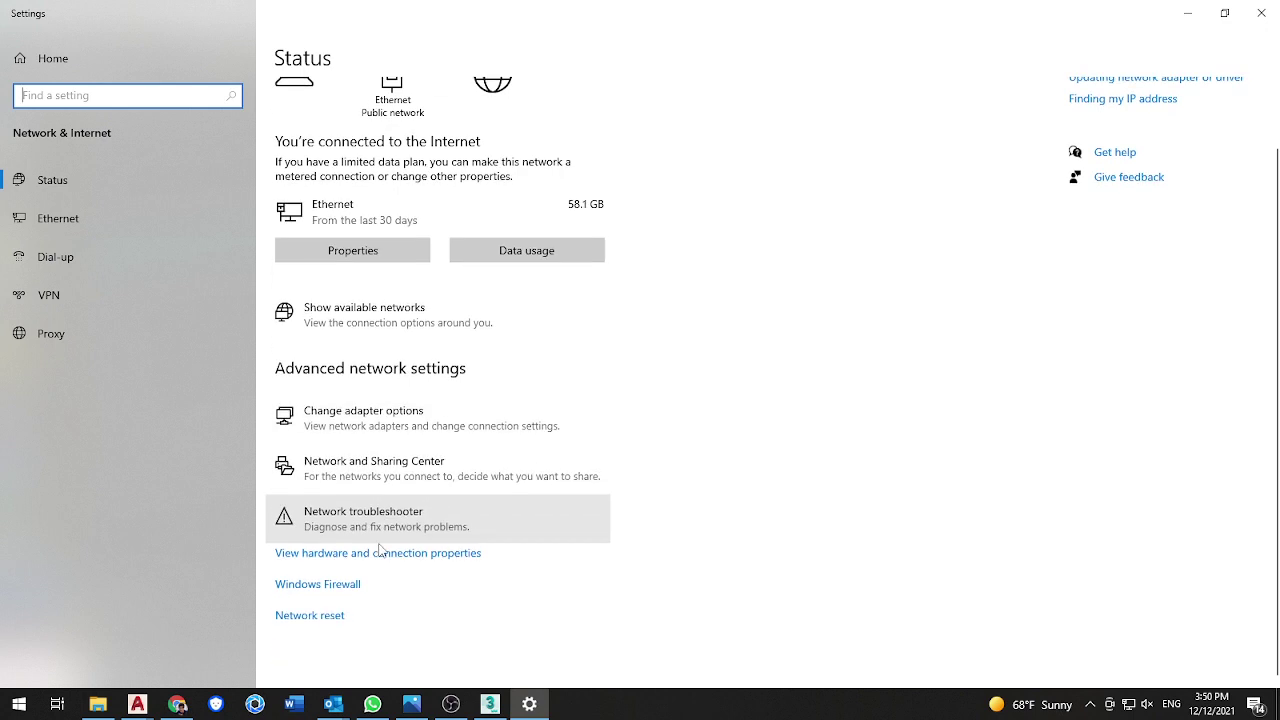
left_click(49, 186)
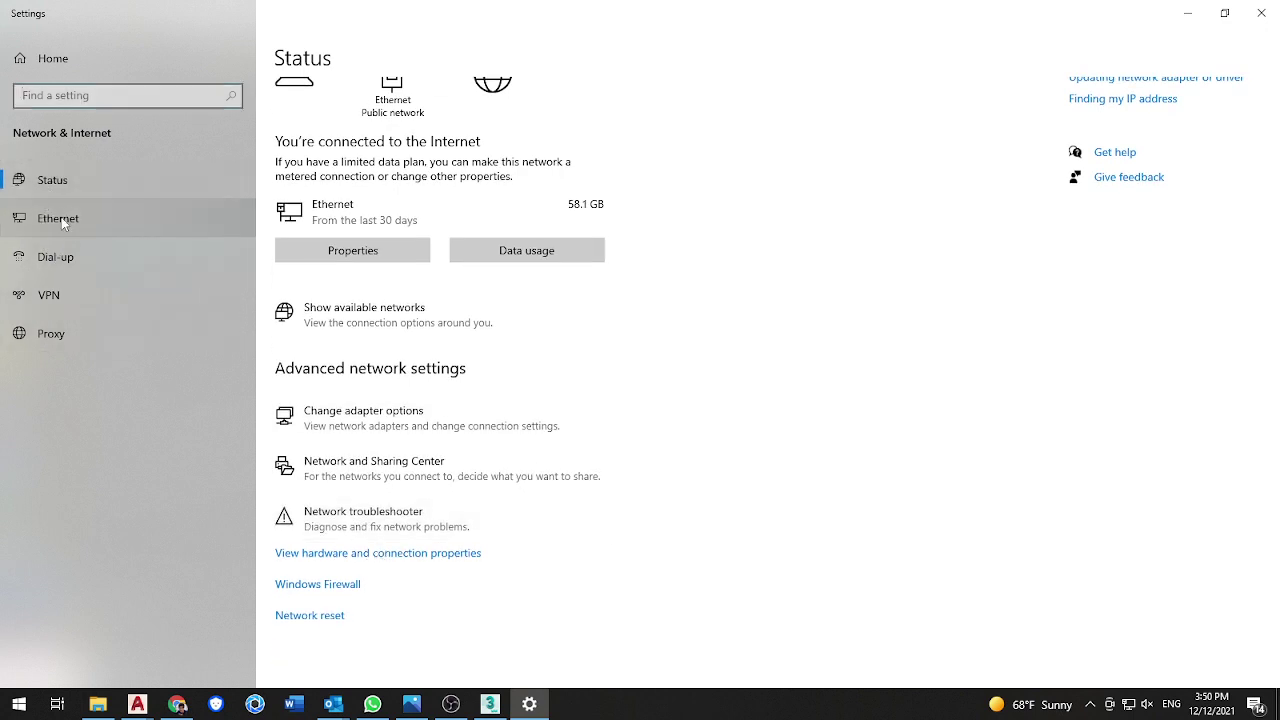
left_click(65, 224)
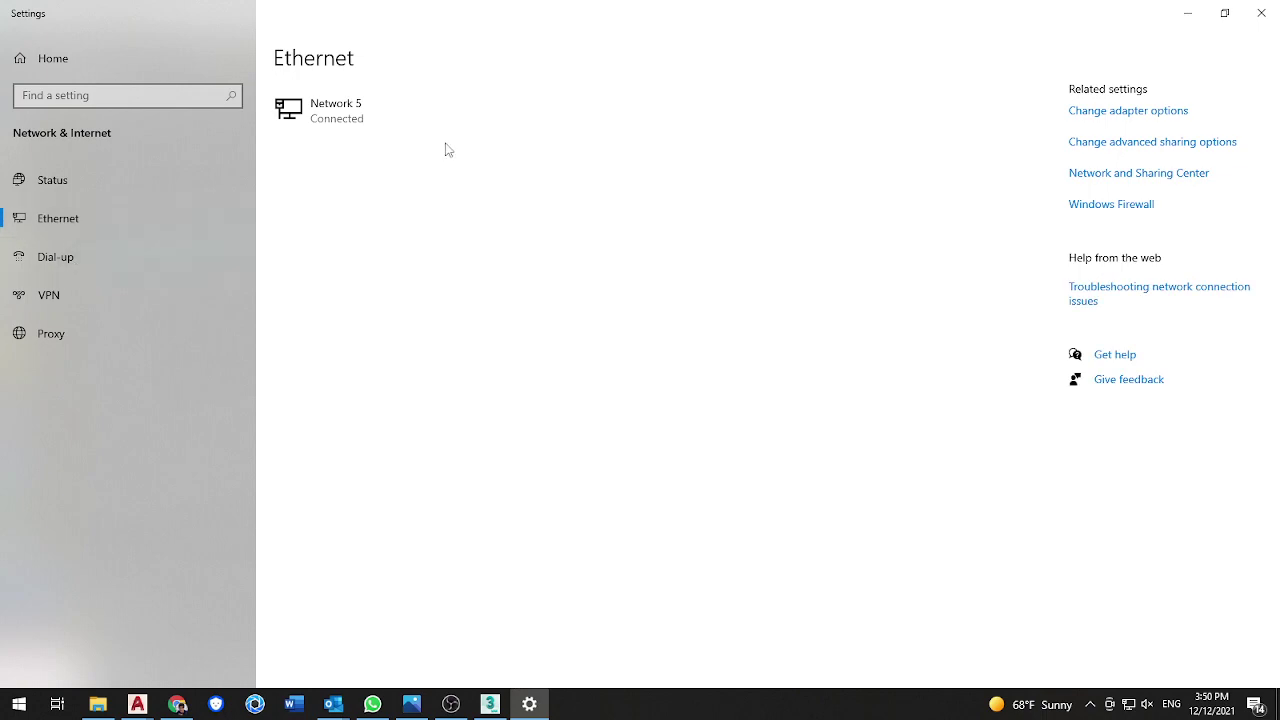
left_click(403, 123)
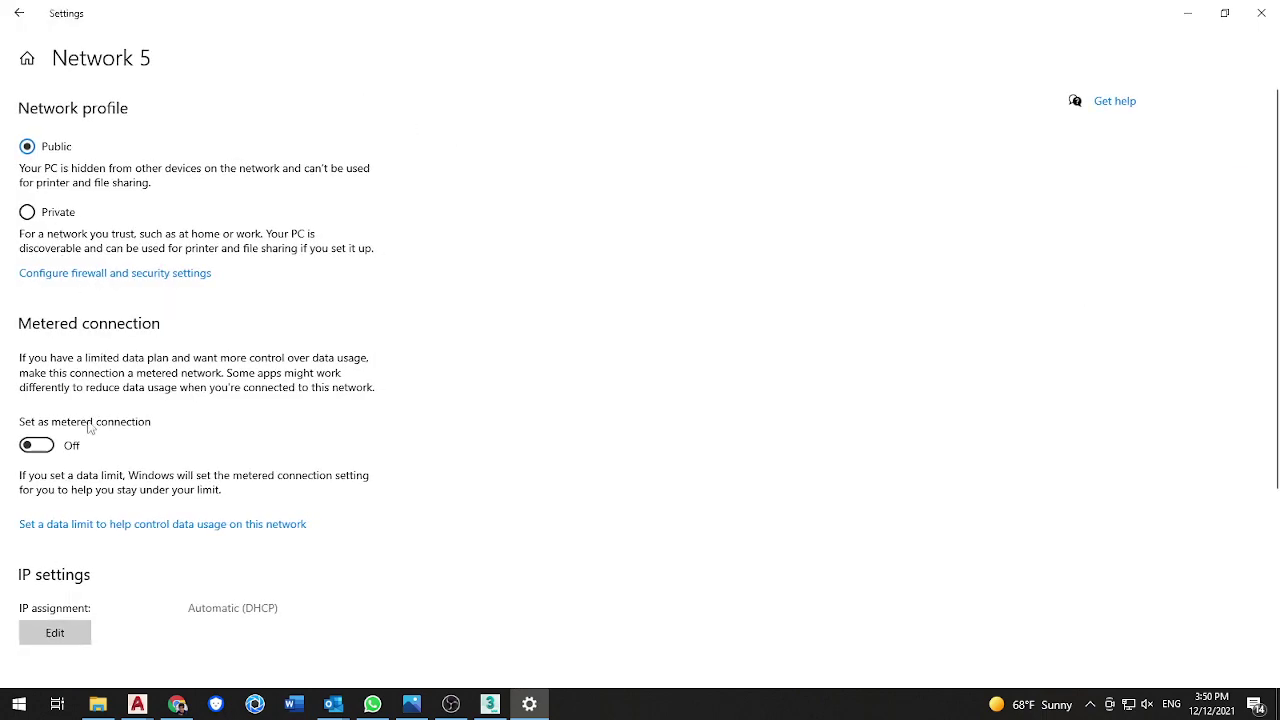
scroll(100, 460, "down", 3)
scroll(194, 434, "up", 3)
left_click(1261, 13)
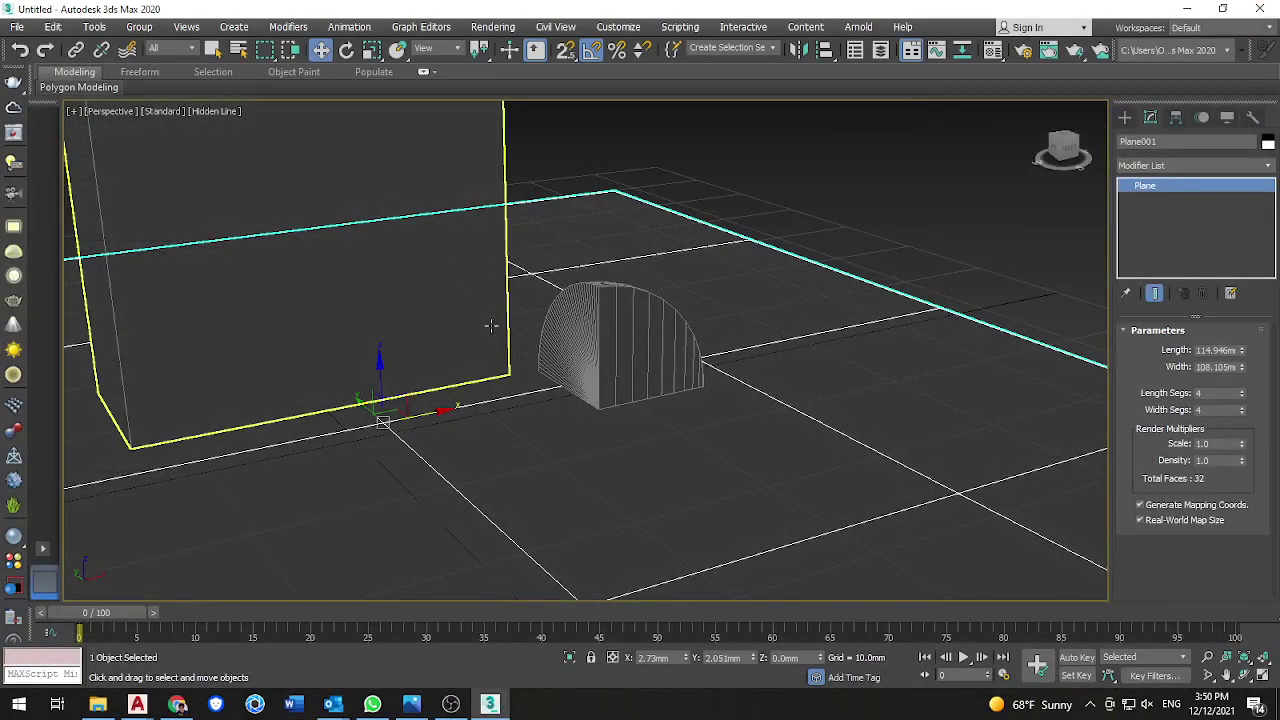
- Select the sliced hemisphere and rotate it 90 degrees about X and about Y so its flat base faces down
scroll(560, 479, "down", 2)
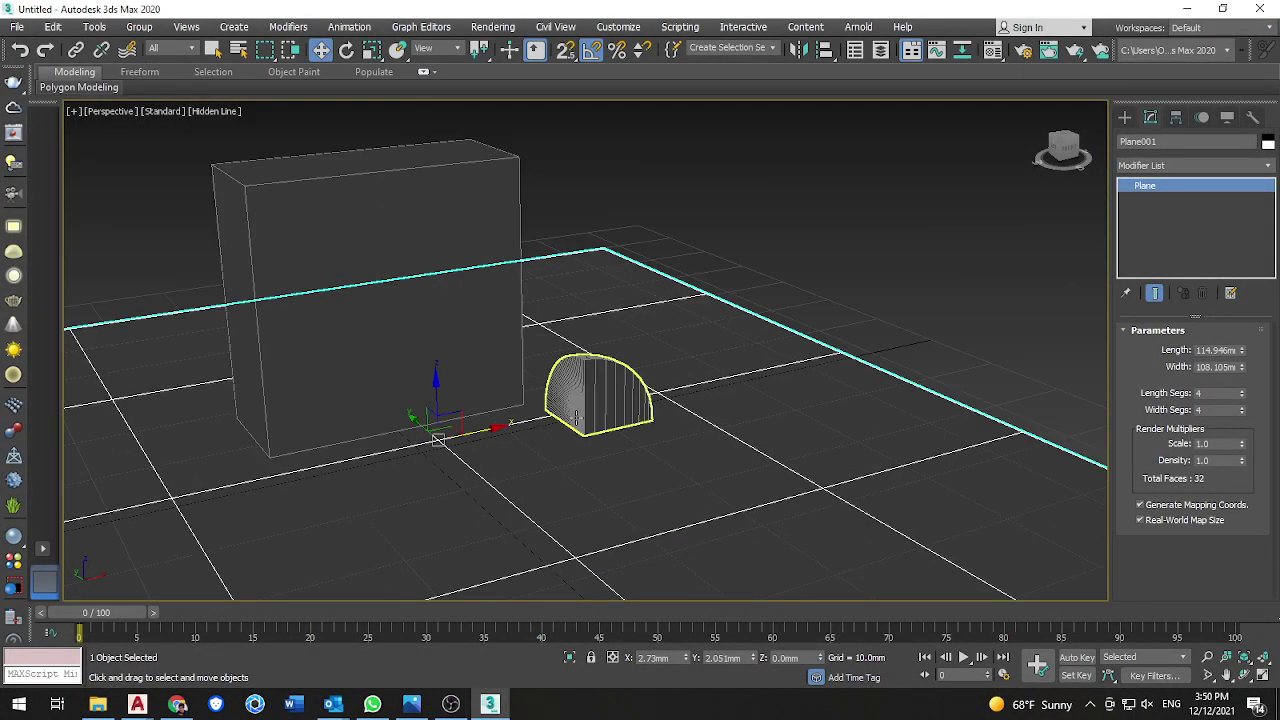
left_click(586, 406)
scroll(590, 406, "up", 2)
left_click(346, 50)
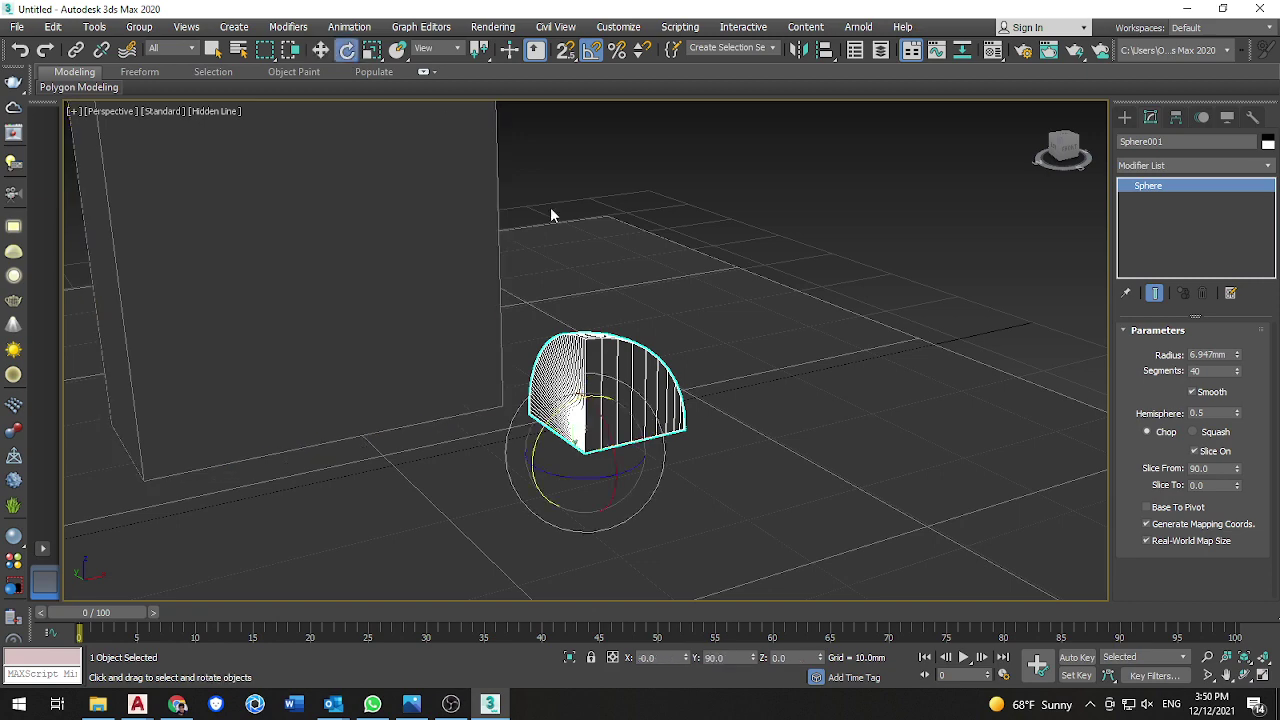
left_click_drag(597, 412, 557, 357)
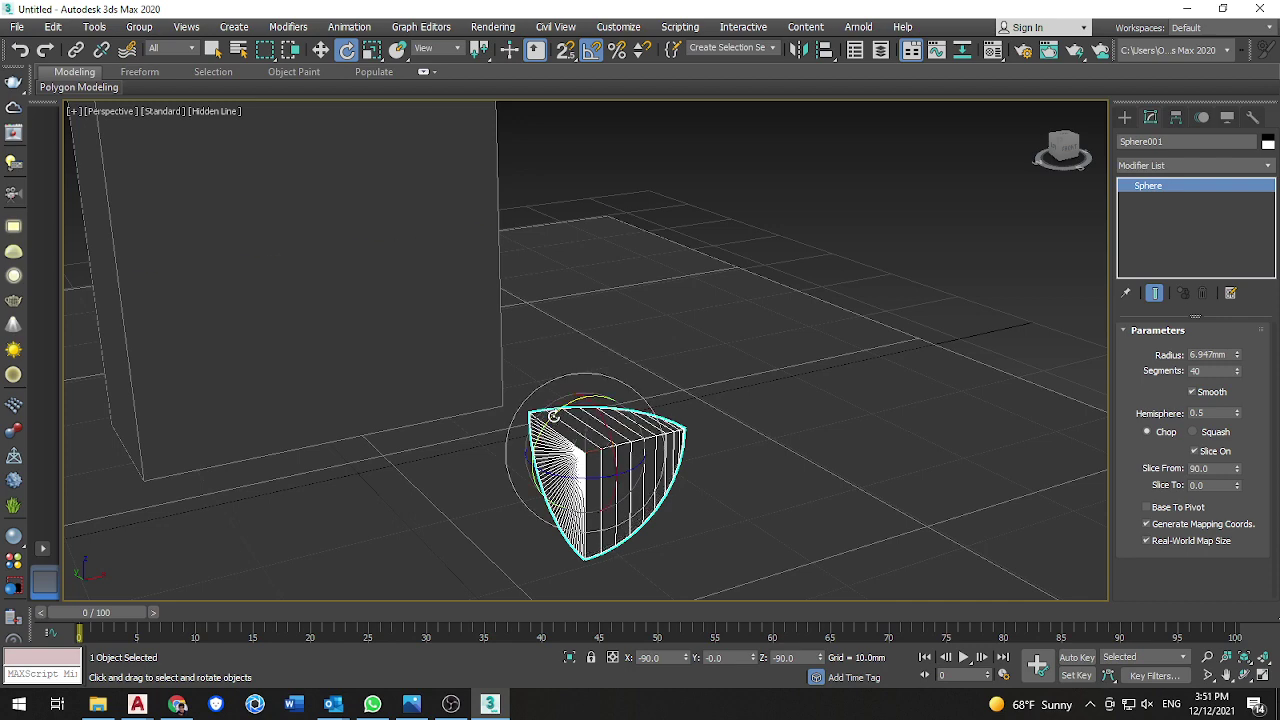
left_click_drag(553, 418, 512, 476)
- Move the sliced hemisphere against the box at about X 5.4 mm, Y 5.9 mm and lower it to about Z 0.06 mm
left_click(320, 50)
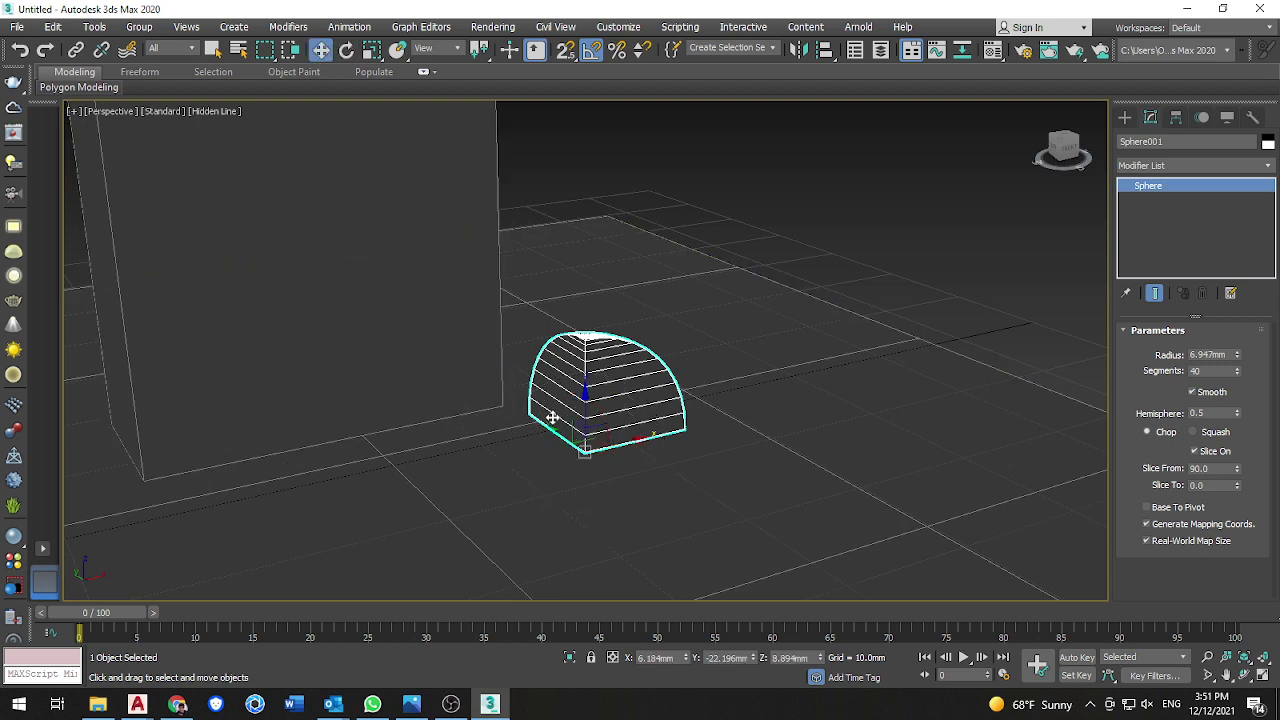
left_click_drag(553, 428, 363, 340)
scroll(420, 300, "up", 3)
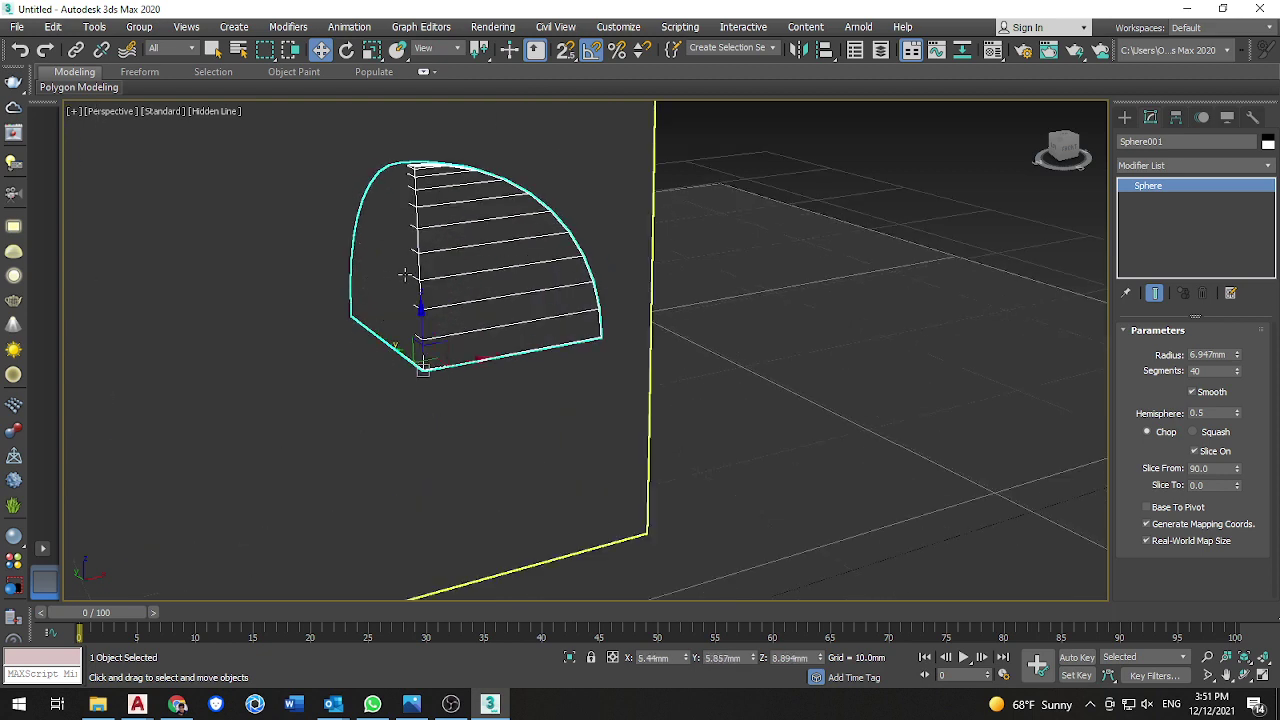
left_click_drag(421, 308, 426, 530)
scroll(434, 428, "down", 4)
scroll(434, 428, "up", 4)
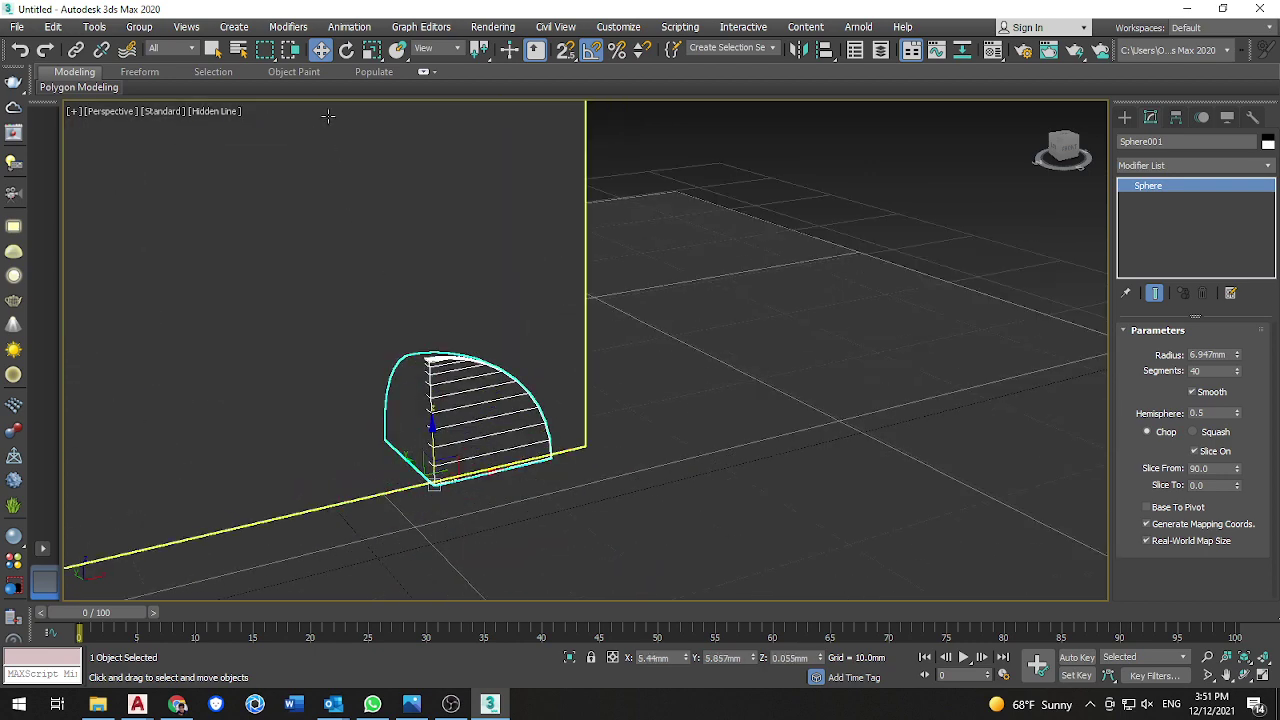
- Scale the sliced hemisphere up uniformly to about 216 percent
left_click(372, 49)
left_click_drag(434, 468, 399, 373)
scroll(398, 374, "down", 4)
- Reposition the enlarged hemisphere at the foot of the box, at about X -0.8 mm, Y 3.4 mm, Z -0.3 mm
left_click(320, 49)
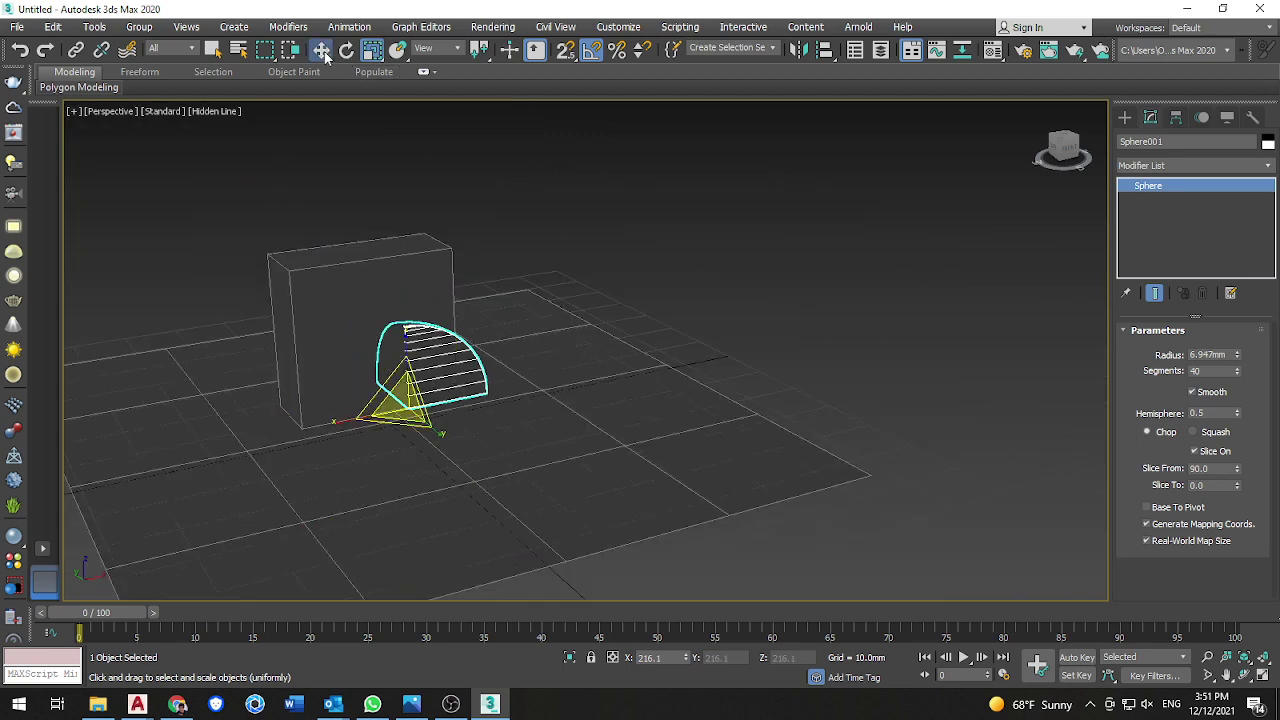
scroll(422, 397, "up", 5)
left_click_drag(444, 416, 309, 449)
mouse_move(260, 409)
left_mouse_down()
mouse_move(263, 434)
mouse_move(260, 403)
mouse_move(264, 416)
left_mouse_up()
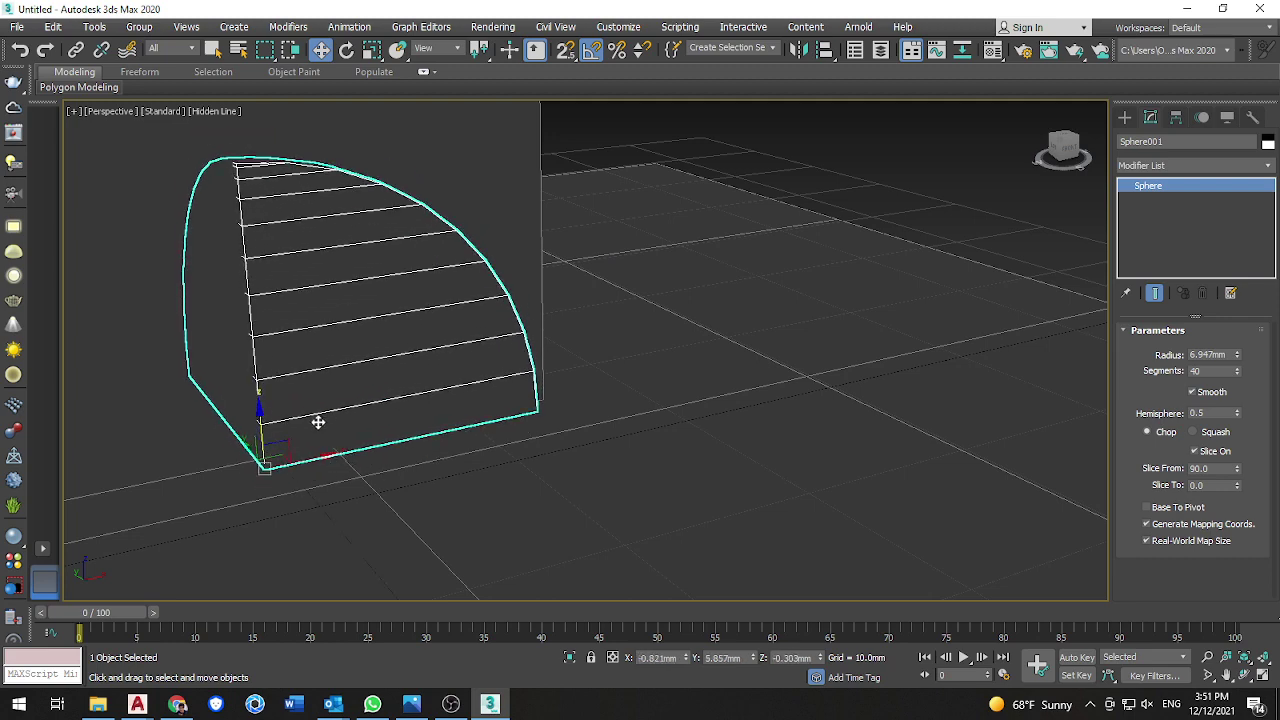
middle_click_drag(318, 422, 380, 389, "alt")
left_click_drag(355, 404, 400, 417)
- Scale the sliced hemisphere along its local X axis to about 118.8 percent to make it shallower
scroll(543, 403, "down", 4)
middle_click_drag(543, 403, 446, 435, "alt")
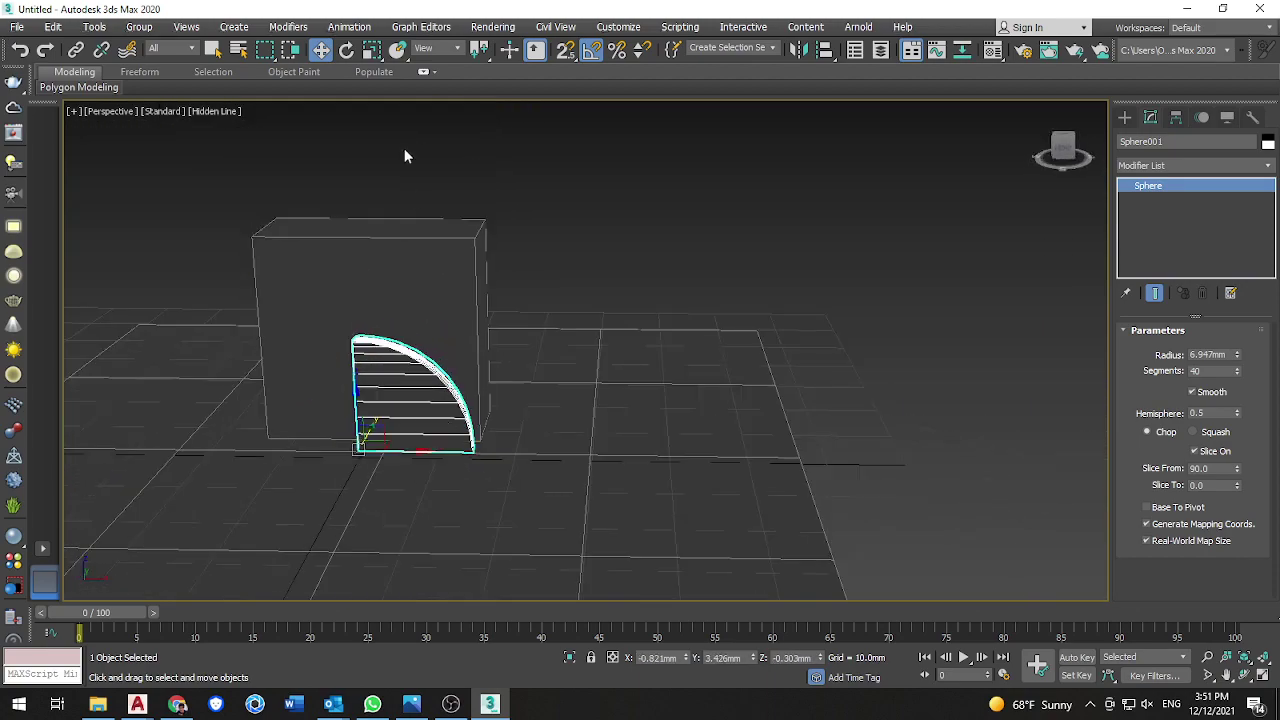
middle_click_drag(435, 280, 500, 290, "alt")
left_click(371, 49)
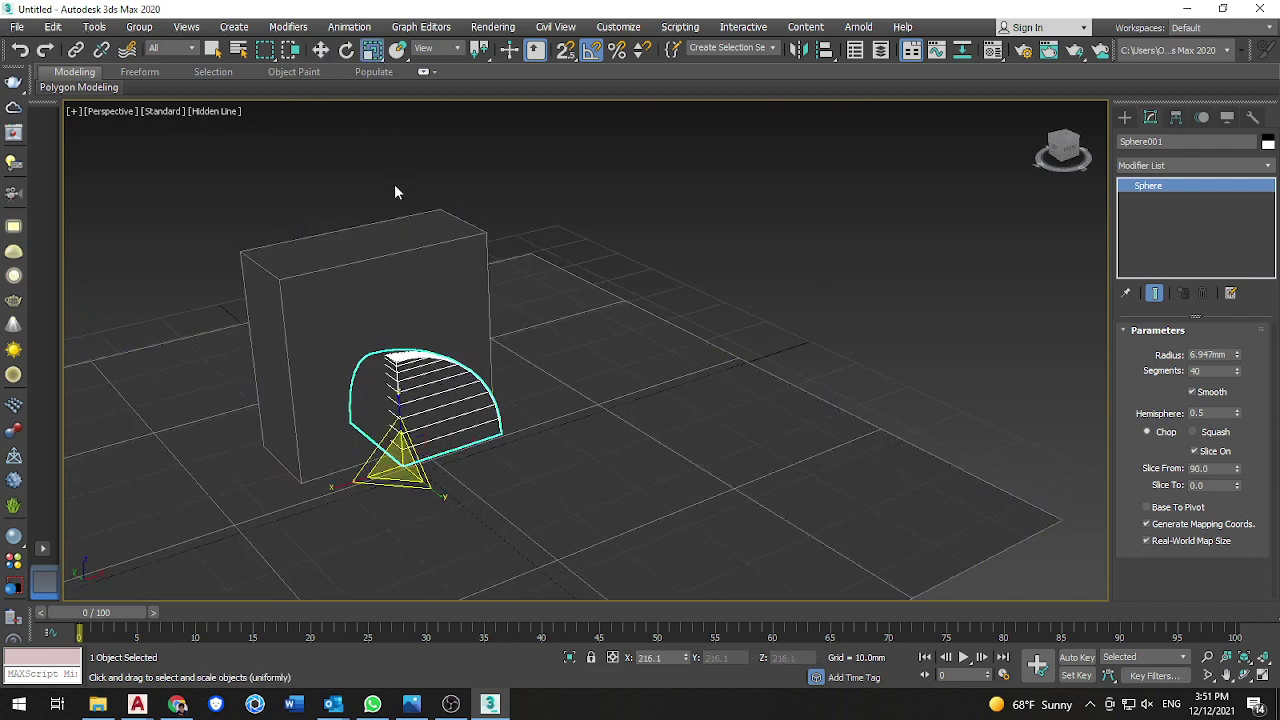
middle_click_drag(394, 187, 480, 420, "alt")
left_click_drag(517, 478, 468, 474)
- Clone the sliced hemisphere as one instance while scaling it down uniformly to about X 87.5 percent, Y and Z 159.1 percent
middle_click_drag(450, 371, 375, 322, "alt")
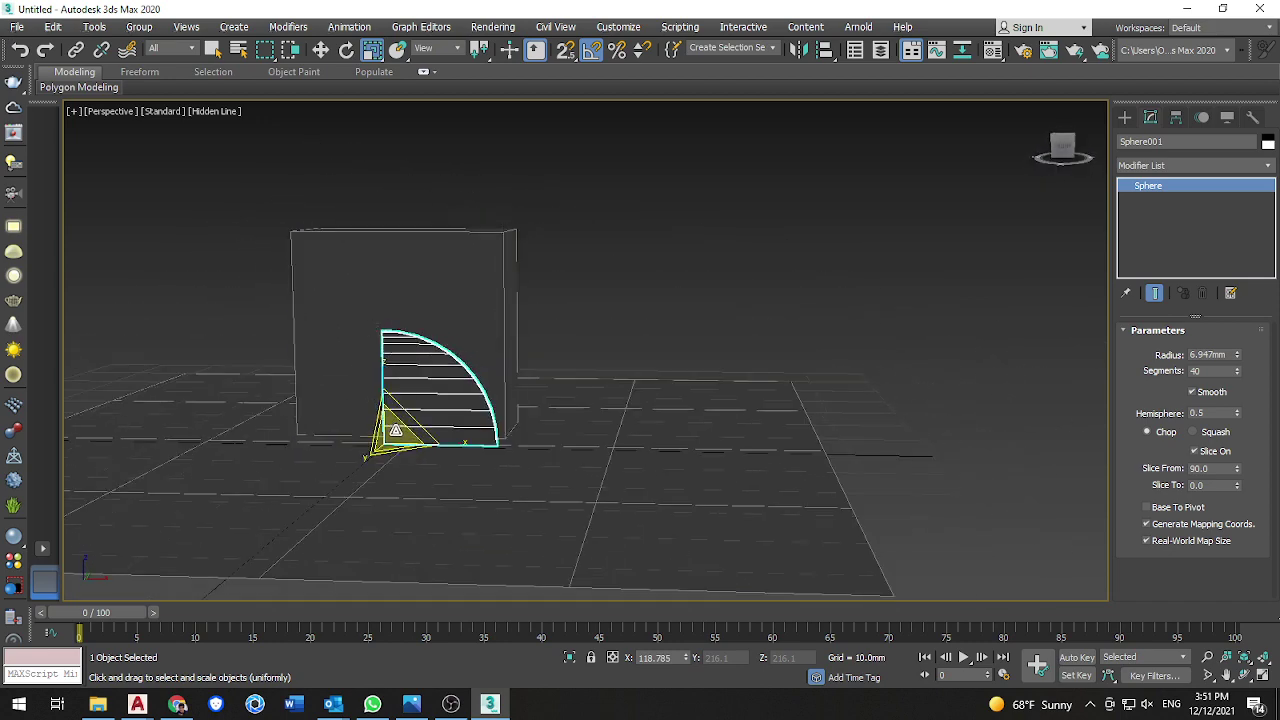
left_click_drag(393, 438, 400, 466, "shift")
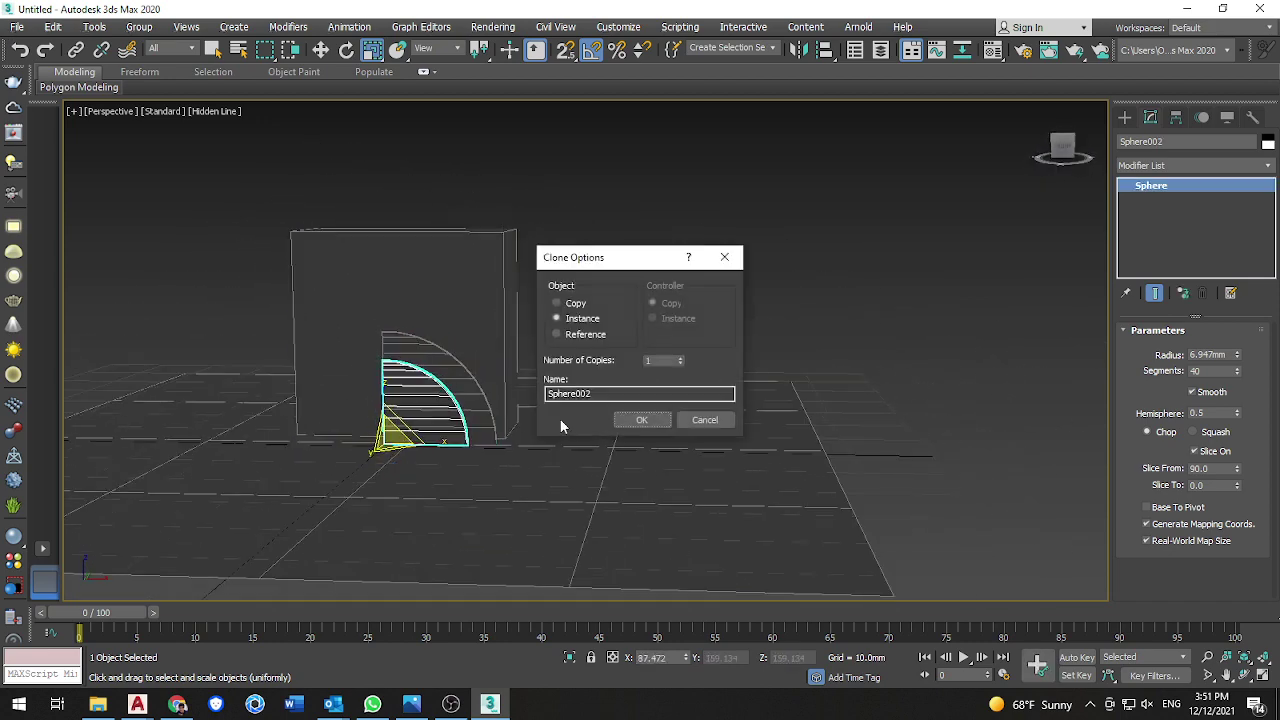
left_click(637, 420)
- Move the smaller clone toward the box's left edge and rotate it to X -90, Y -180, Z 90 degrees
left_click(320, 50)
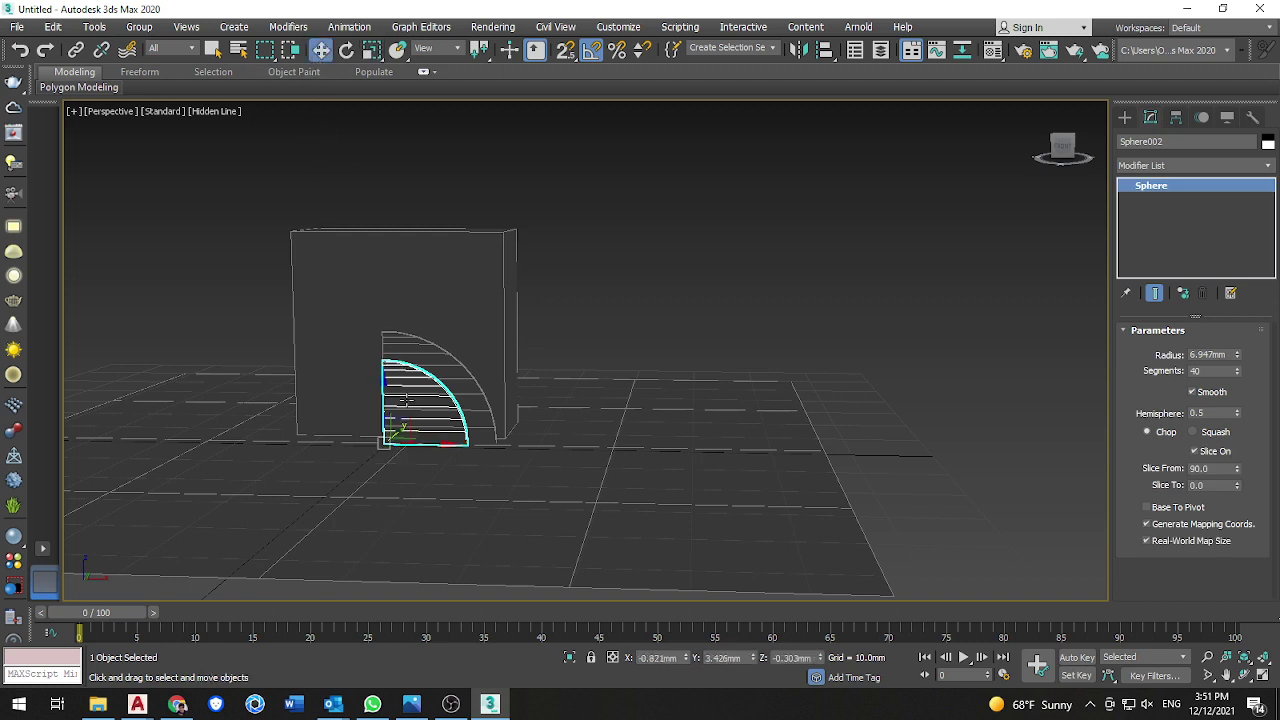
left_click_drag(430, 445, 298, 341)
left_click(346, 50)
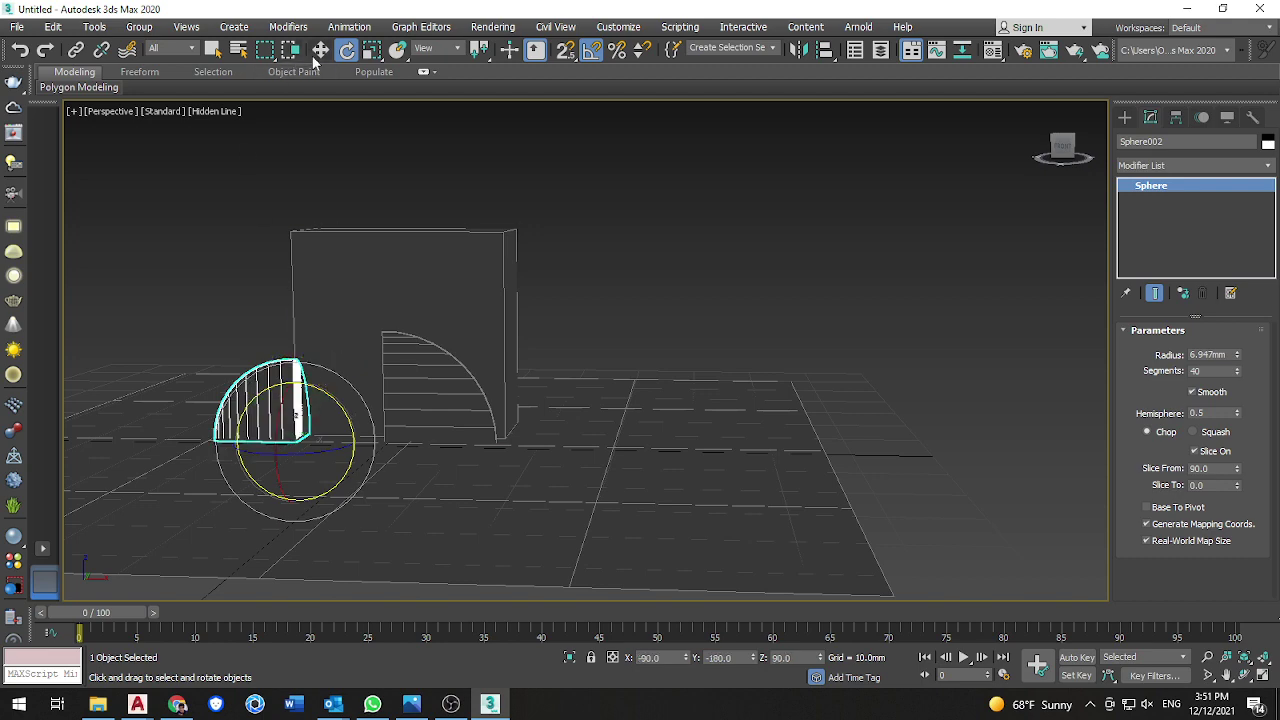
- Raise the clone and place it across the upper part of the box's right edge, at about X 15.2 mm, Z 15.3 mm
left_click(320, 50)
middle_click_drag(300, 455, 285, 440, "alt")
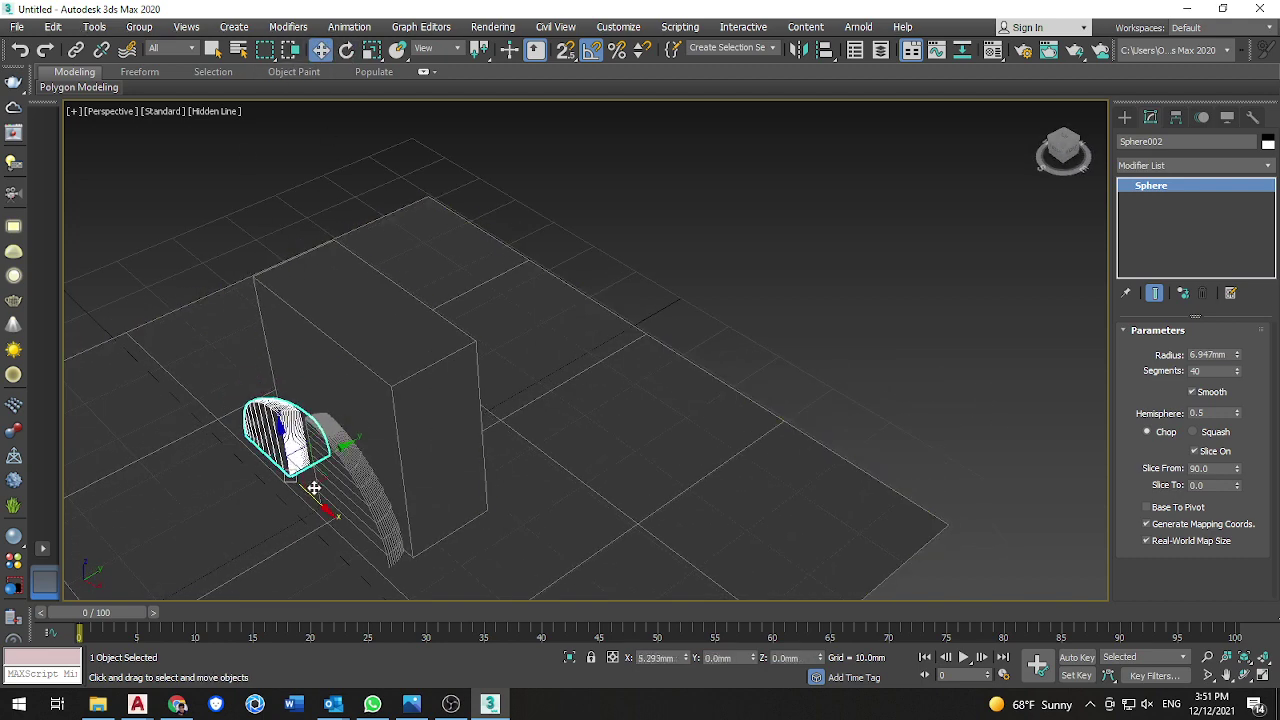
left_click_drag(314, 487, 336, 508)
left_click_drag(309, 467, 309, 380)
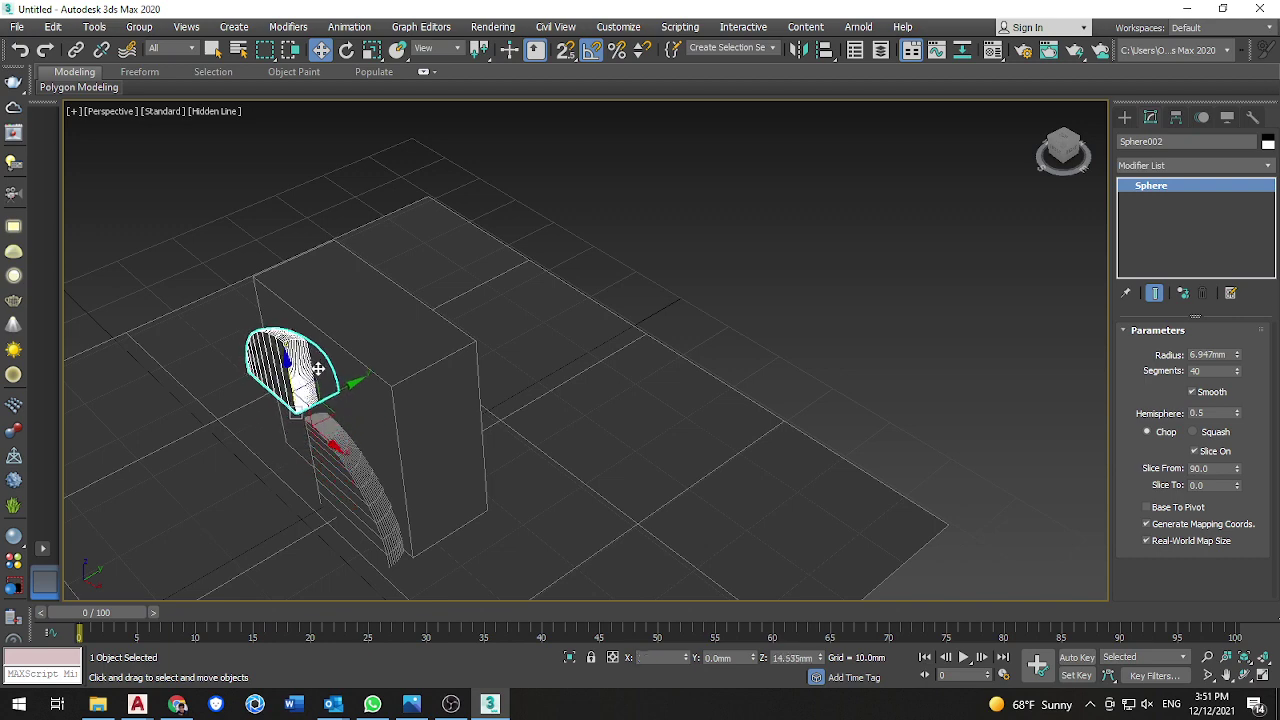
middle_click_drag(309, 380, 397, 322, "alt")
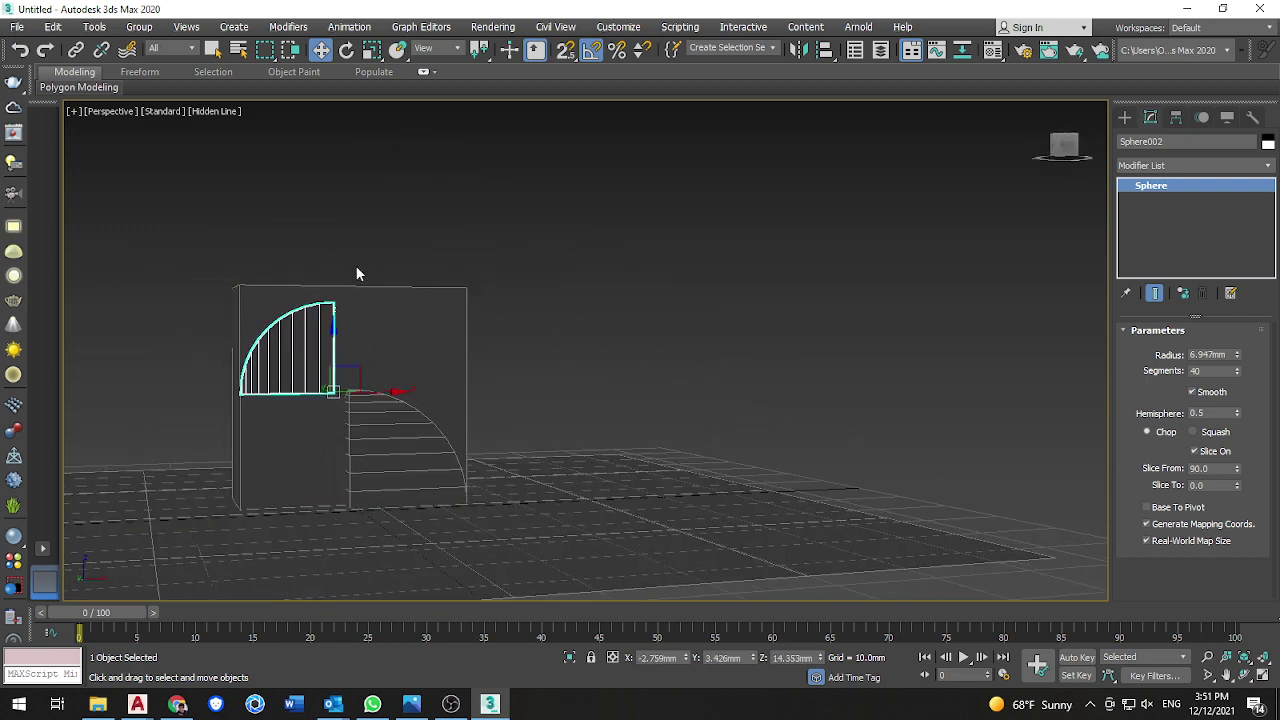
scroll(359, 271, "up", 3)
mouse_move(319, 396)
left_mouse_down()
mouse_move(320, 343)
mouse_move(327, 405)
left_mouse_up()
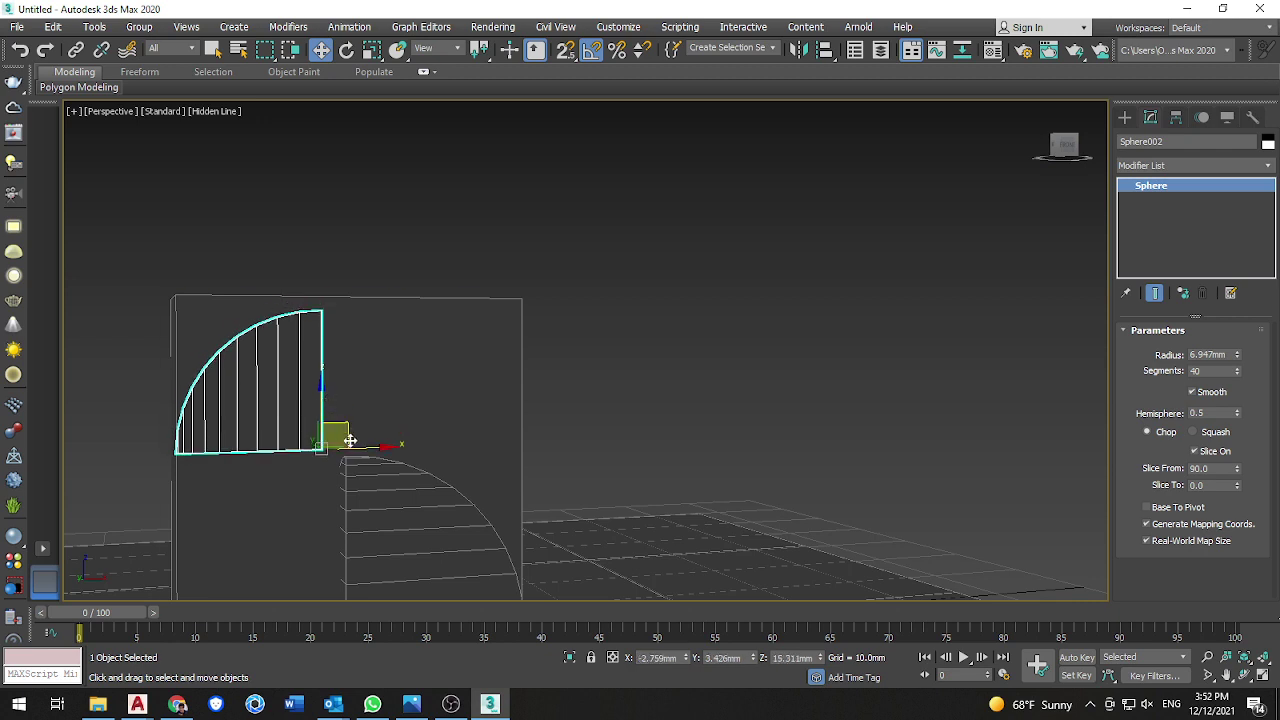
left_click_drag(350, 447, 564, 455)
- Scale the upper clone along its local X axis to about 184.2 percent
middle_click_drag(572, 416, 463, 447, "alt")
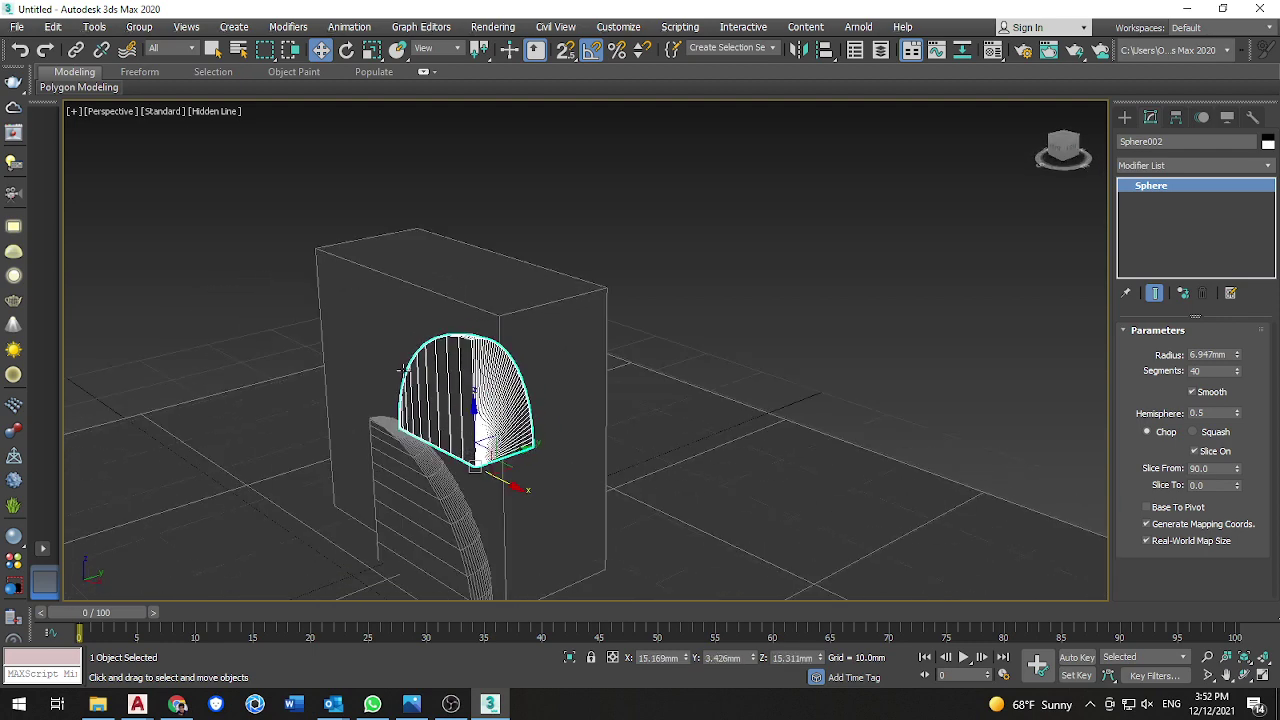
left_click(369, 51)
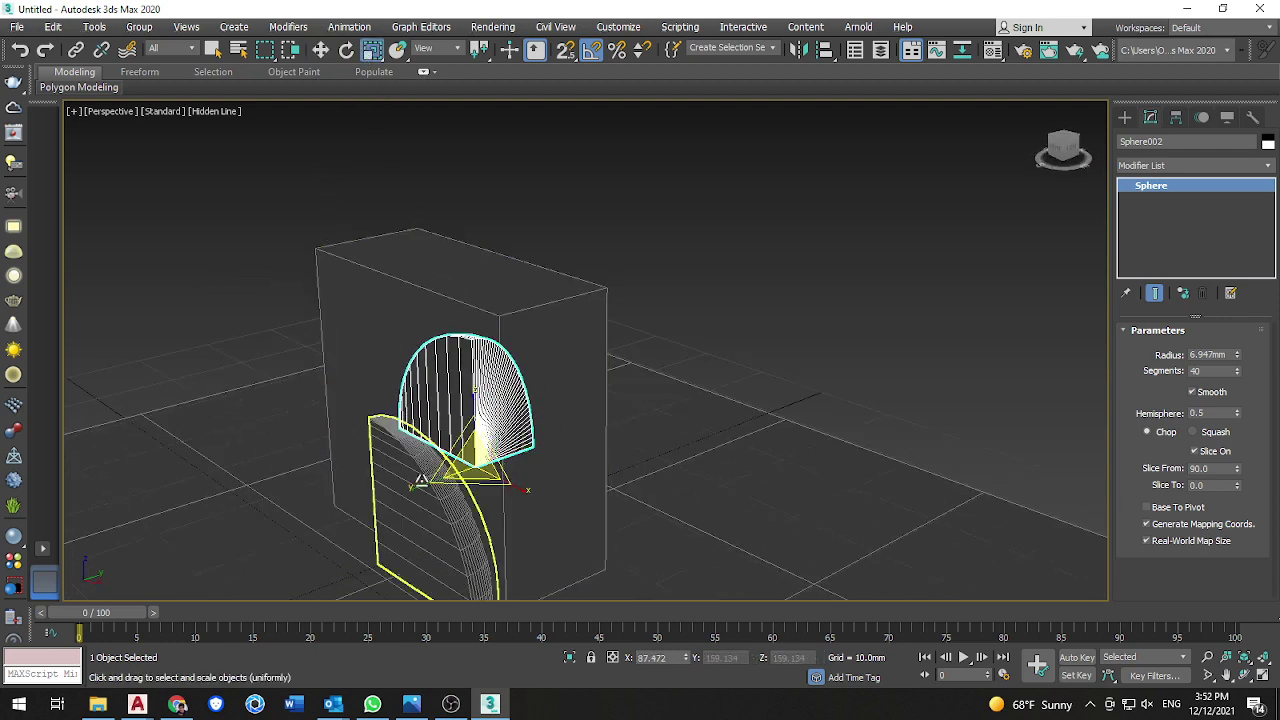
left_click_drag(424, 478, 368, 510)
middle_click_drag(368, 510, 383, 355, "alt")
left_click(383, 355)
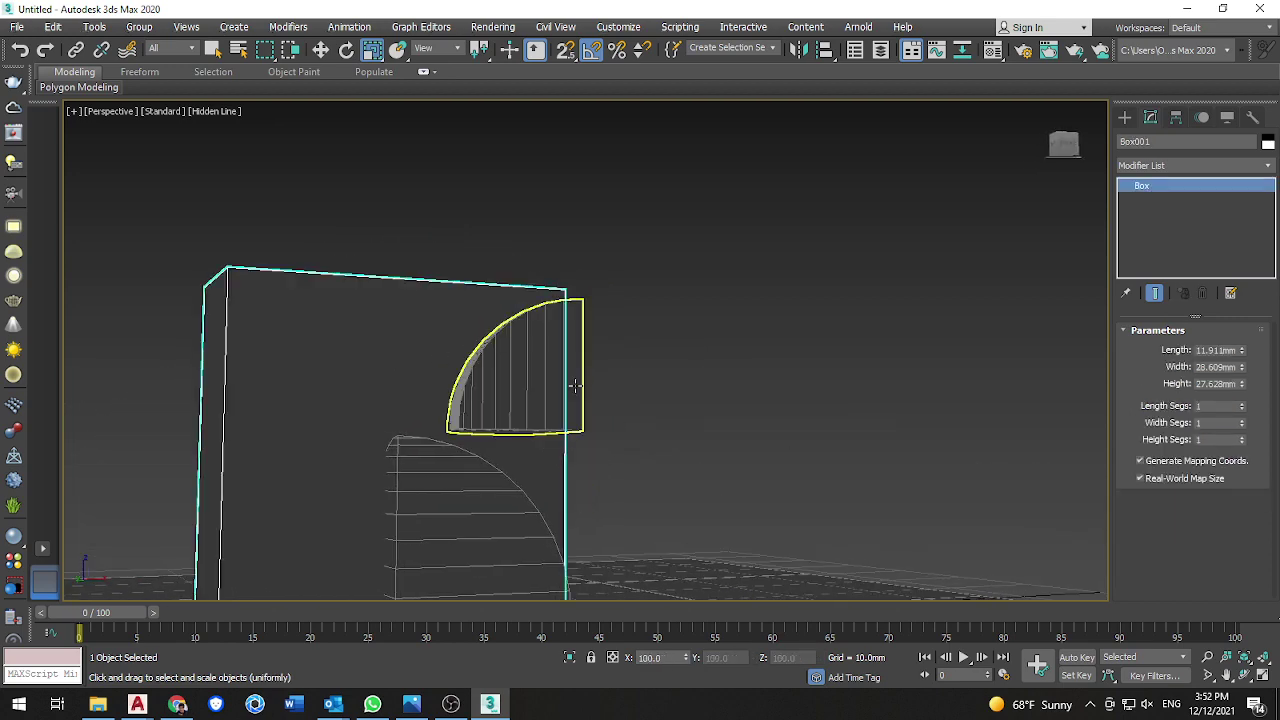
middle_click_drag(961, 240, 744, 323, "alt")
- Clone the upper hemisphere as one instance rotated 90 degrees about the vertical axis, to Z 180 degrees
left_click(503, 376)
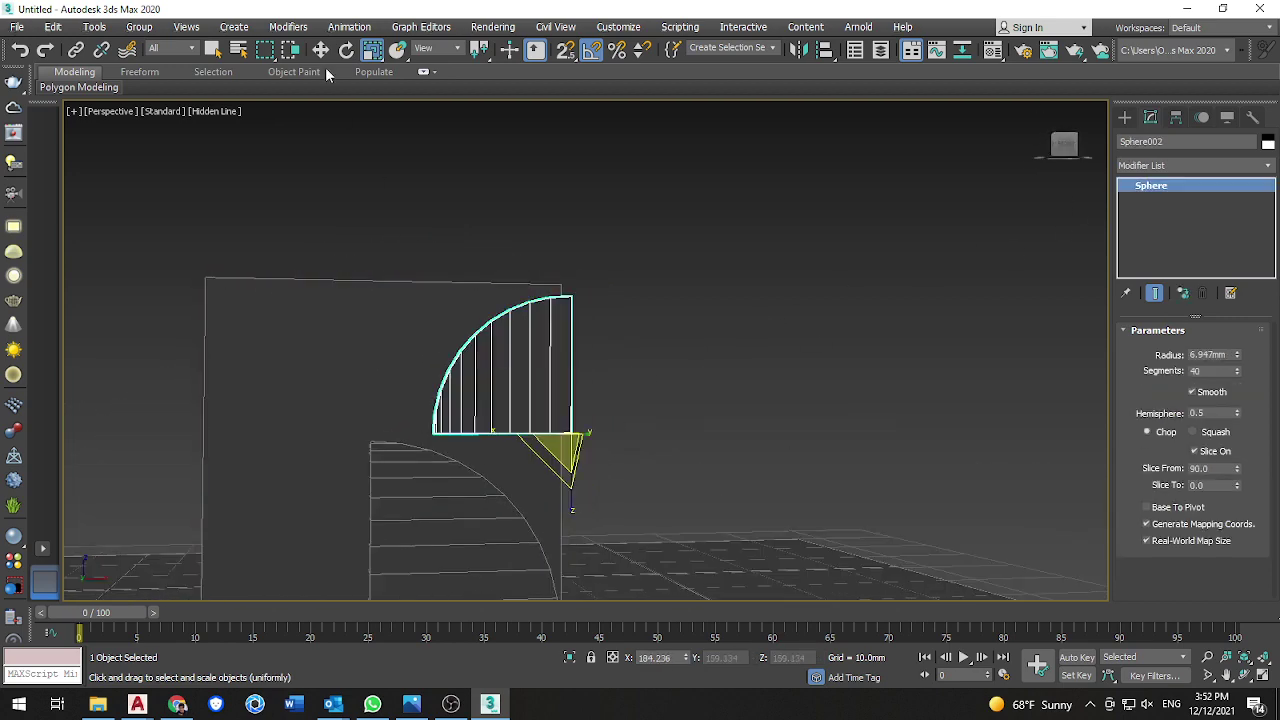
left_click(346, 50)
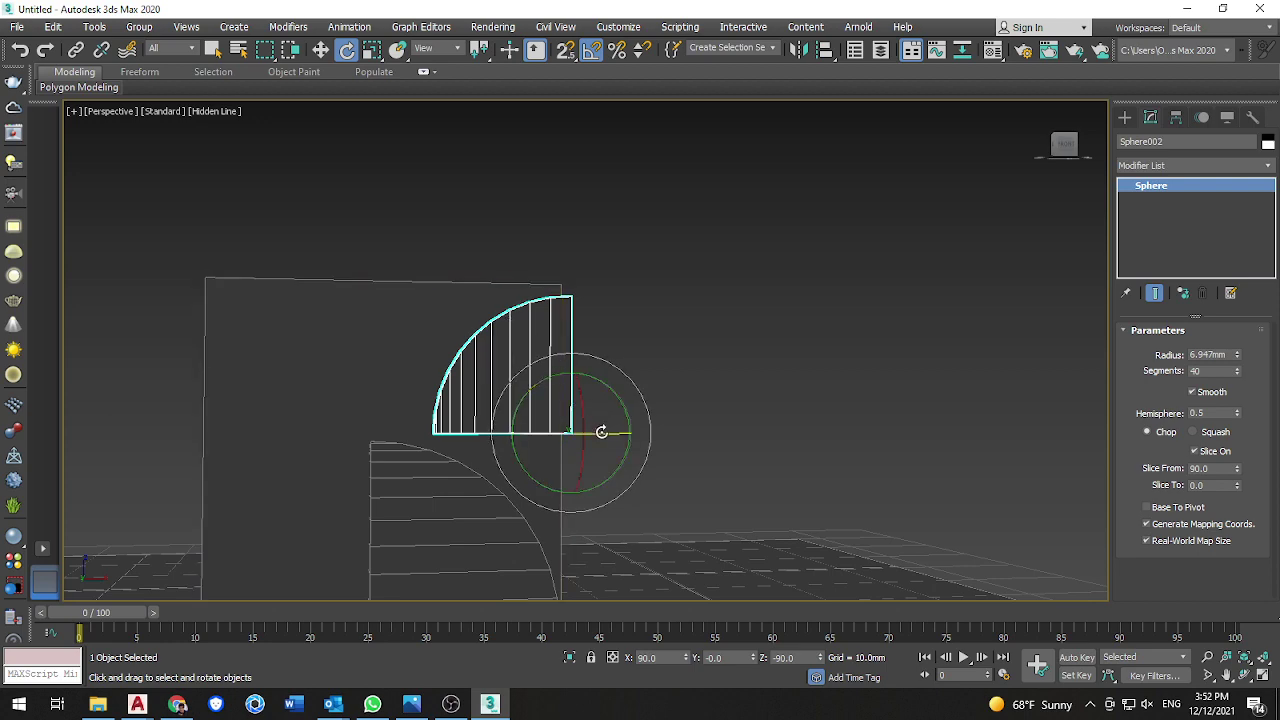
mouse_move(603, 431)
left_mouse_down("shift")
mouse_move(515, 440)
mouse_move(531, 448)
left_mouse_up("shift")
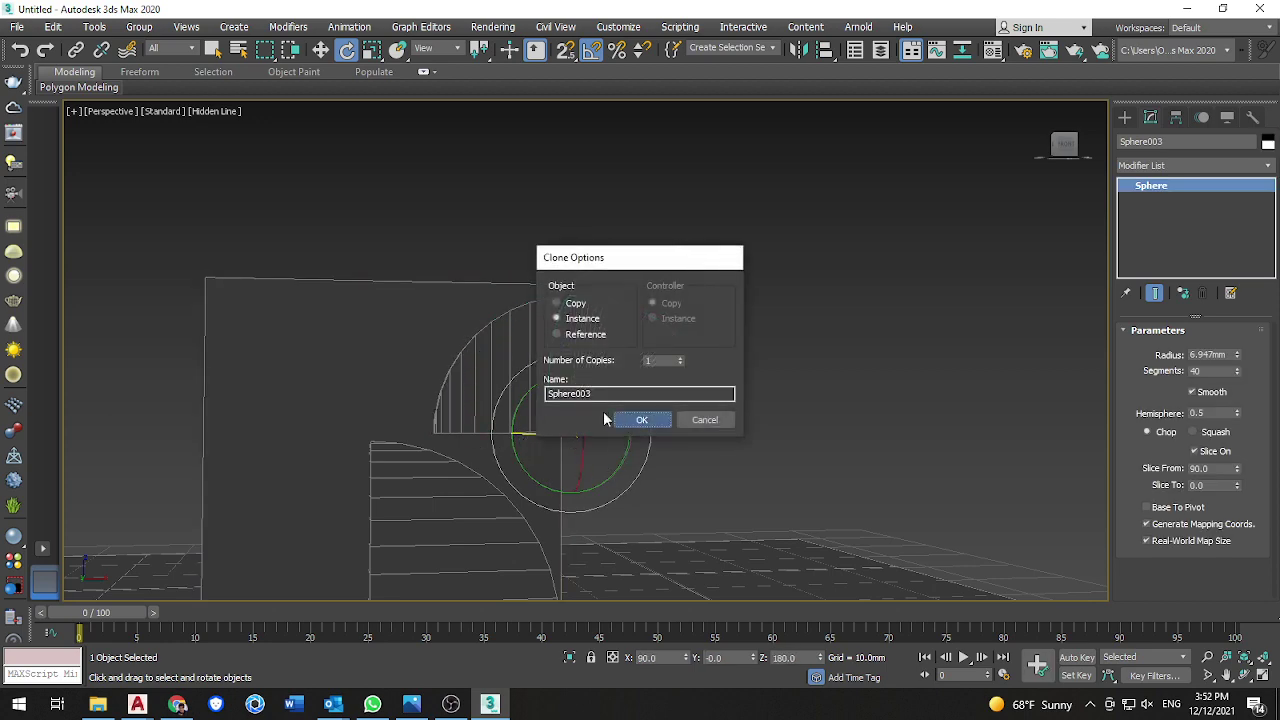
left_click(614, 419)
- Move the rotated clone to the lower part of the box's left edge, at about X -14.6 mm, Z 4.8 mm
left_click(320, 50)
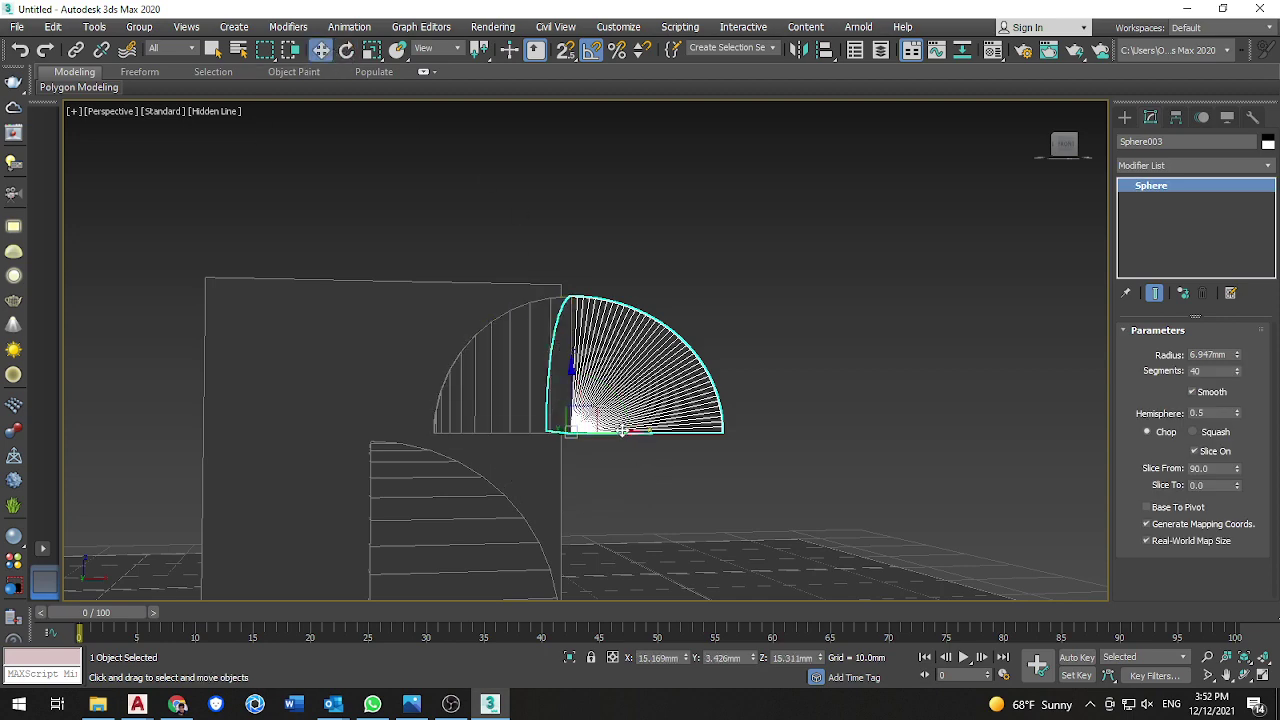
left_click_drag(621, 430, 247, 471)
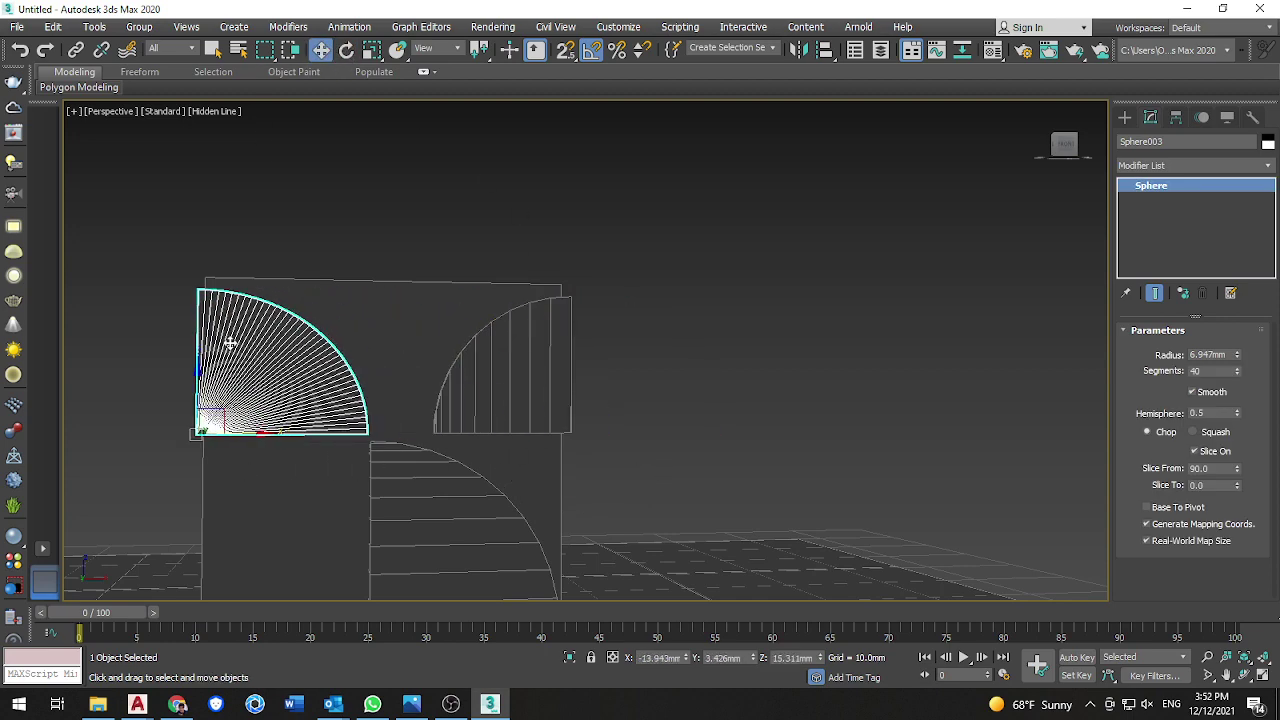
left_click_drag(200, 375, 166, 517)
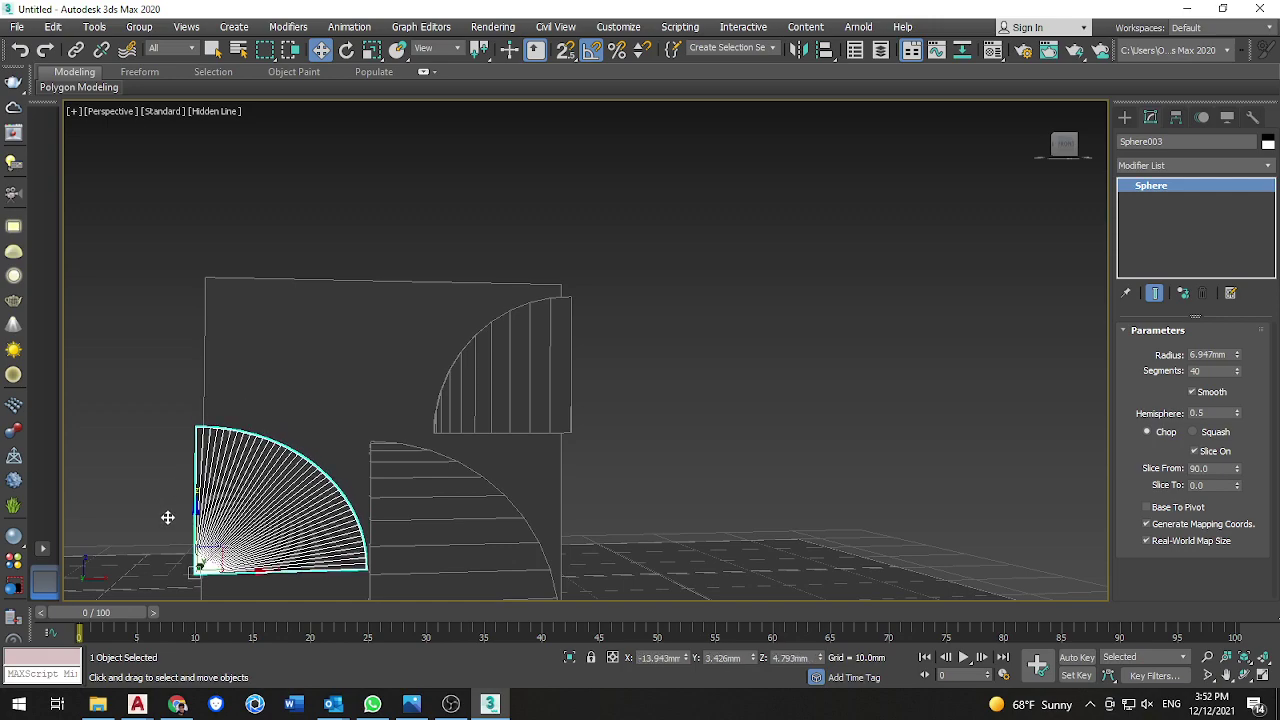
middle_click_drag(166, 517, 277, 409)
left_click_drag(281, 505, 270, 507)
middle_click_drag(440, 385, 386, 434, "alt")
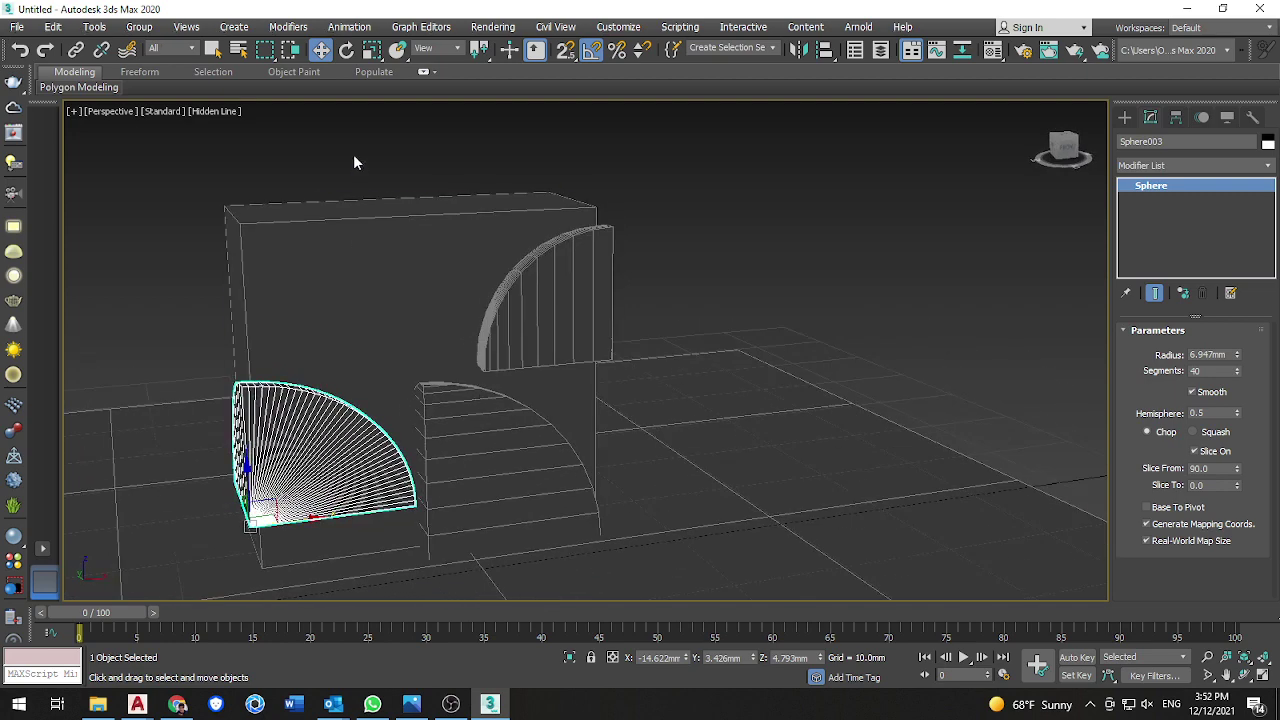
- Scale the left clone down uniformly to about X 134.7 percent, Y and Z 136.4 percent
left_click(370, 50)
left_click_drag(245, 514, 231, 543)
middle_click_drag(278, 473, 277, 404, "alt")
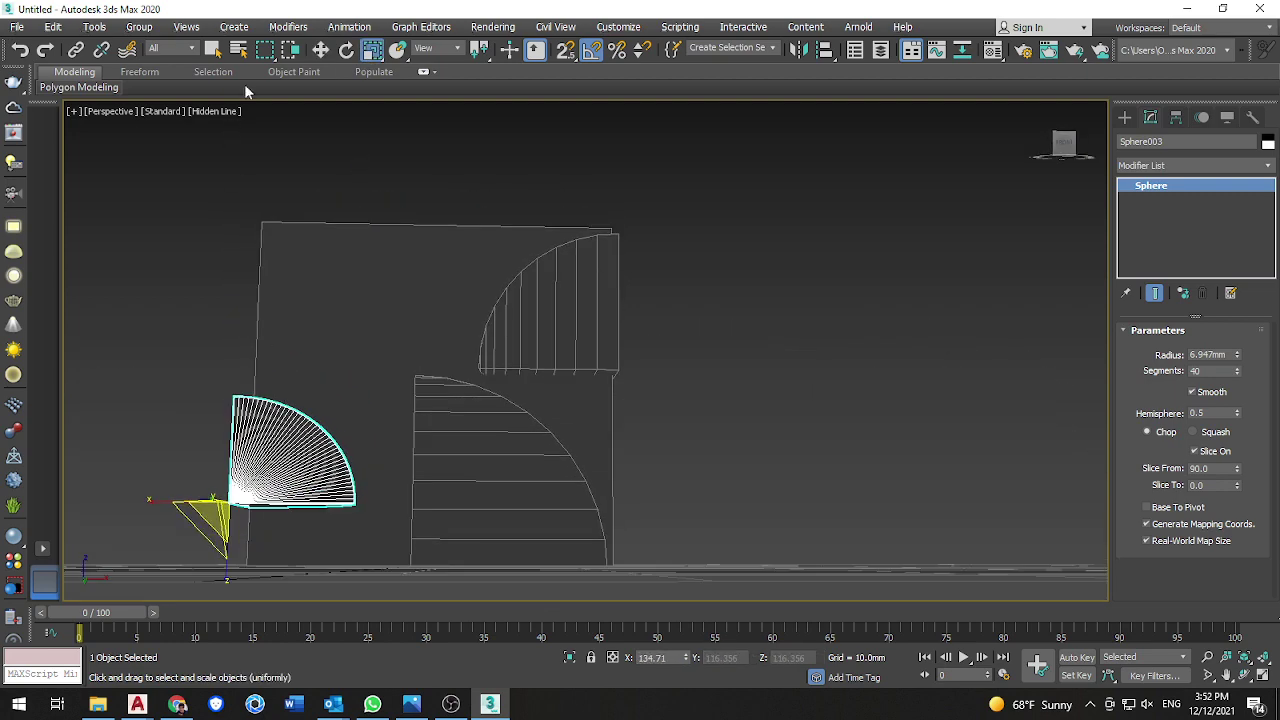
- Raise the left clone to about X -14.3 mm, Z 7.8 mm and push it deeper into the box
left_click(320, 50)
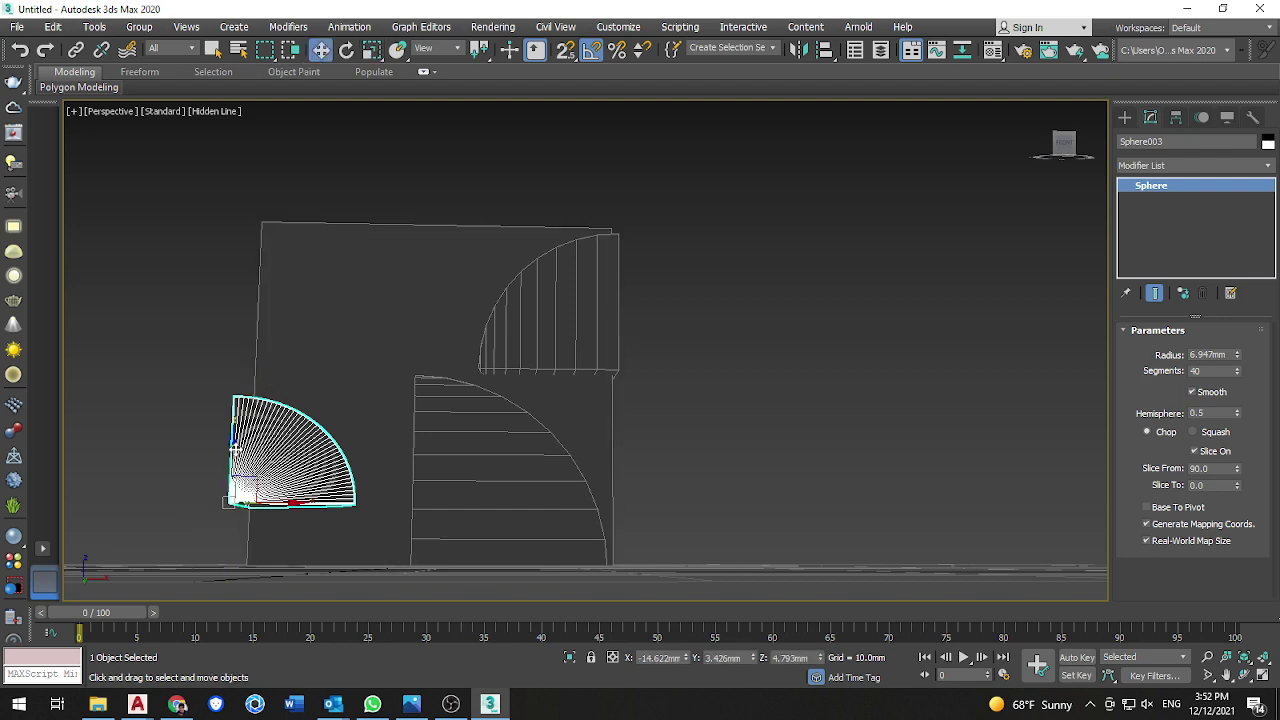
left_click_drag(262, 505, 284, 463)
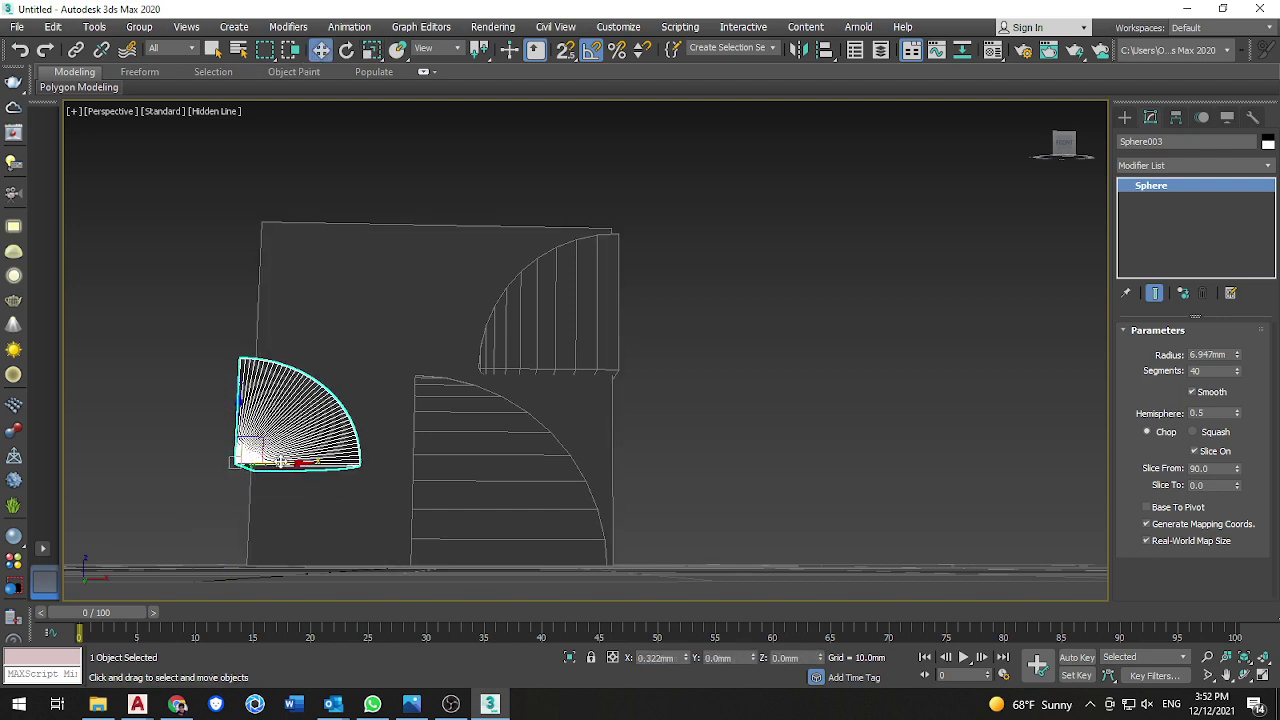
middle_click_drag(366, 343, 330, 497, "alt")
left_click(385, 328)
left_click(330, 497)
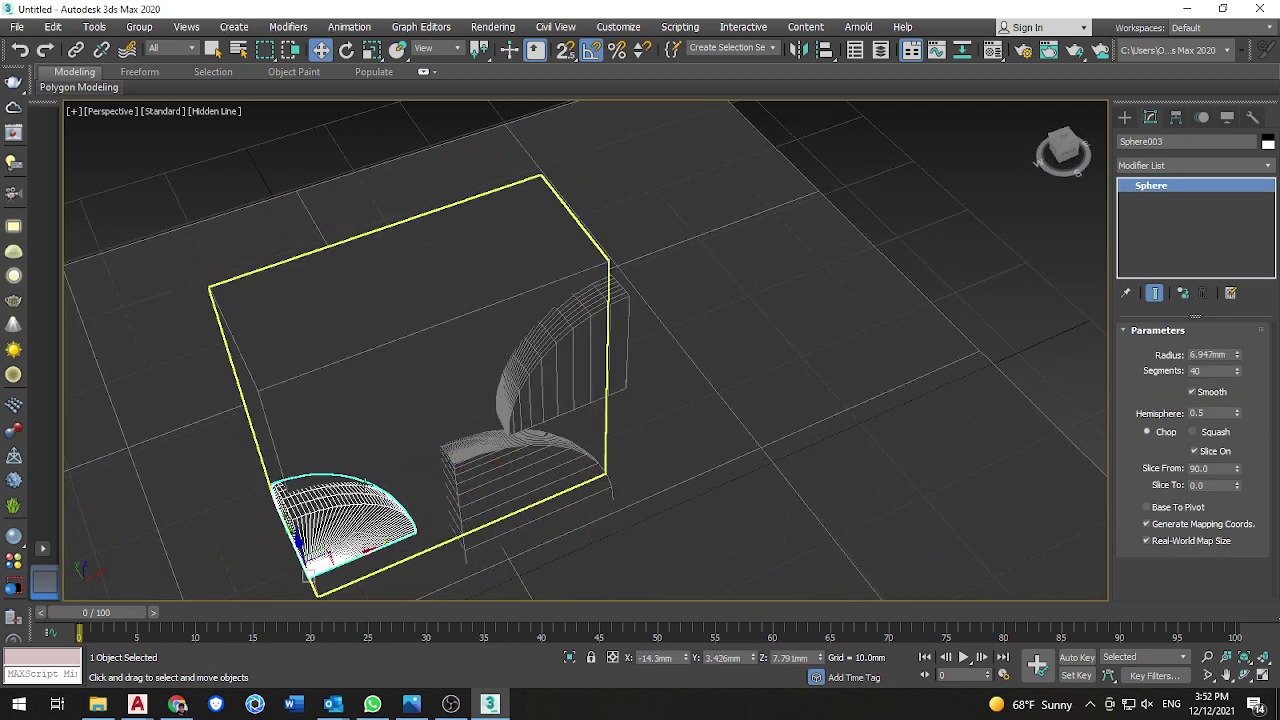
left_click_drag(292, 540, 271, 520)
- Subtract the left, upper right and lower hemispheres from the box with the ProBoolean compound object
left_click(328, 398)
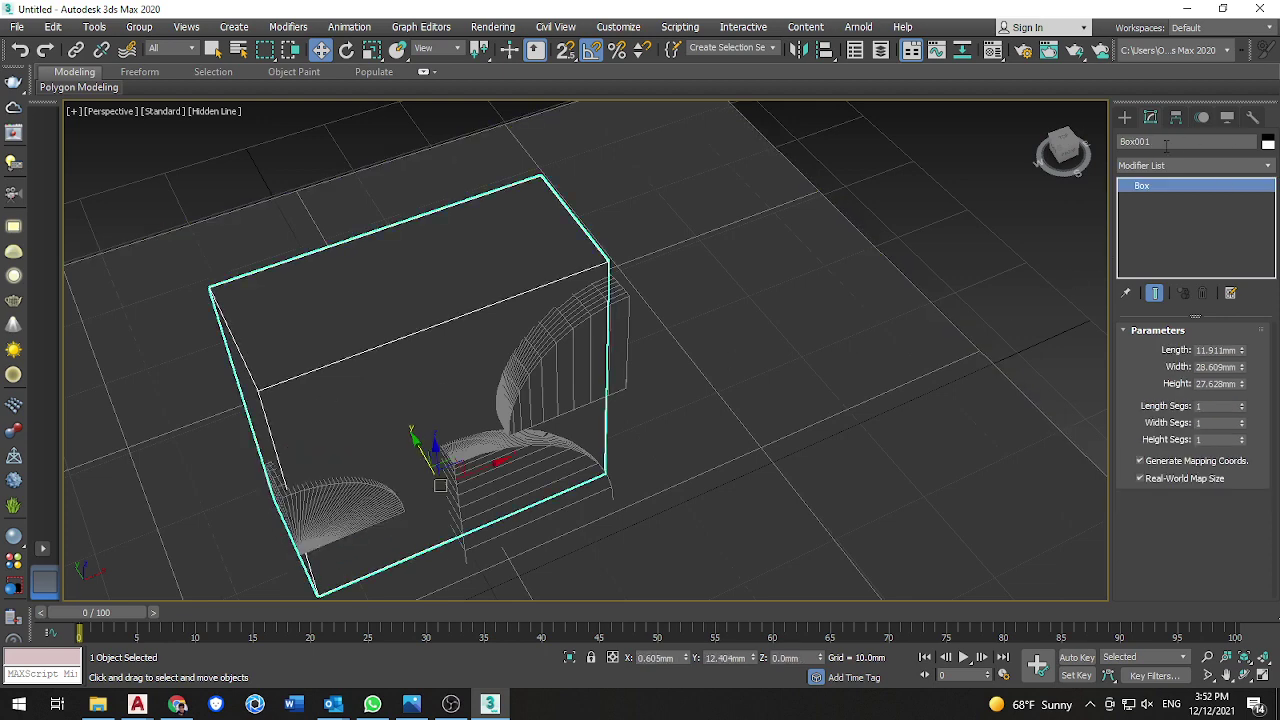
left_click(1125, 118)
left_click(1153, 162)
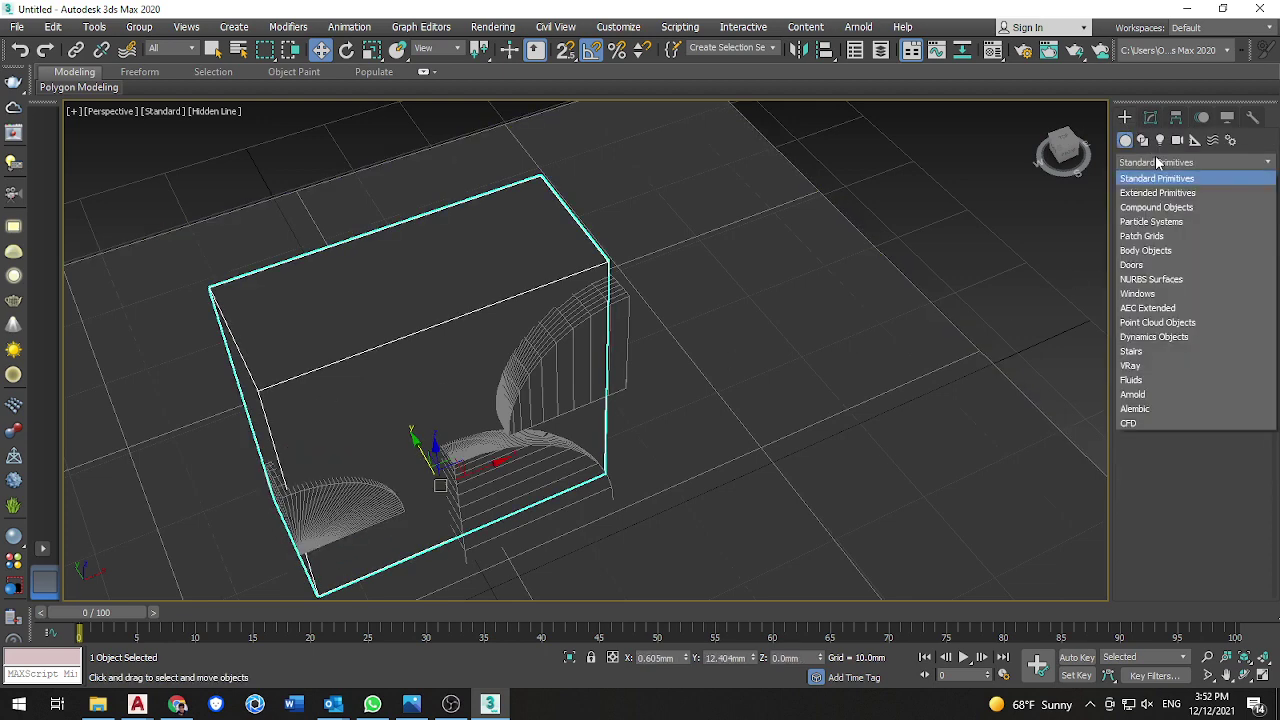
left_click(1157, 207)
left_click(1220, 282)
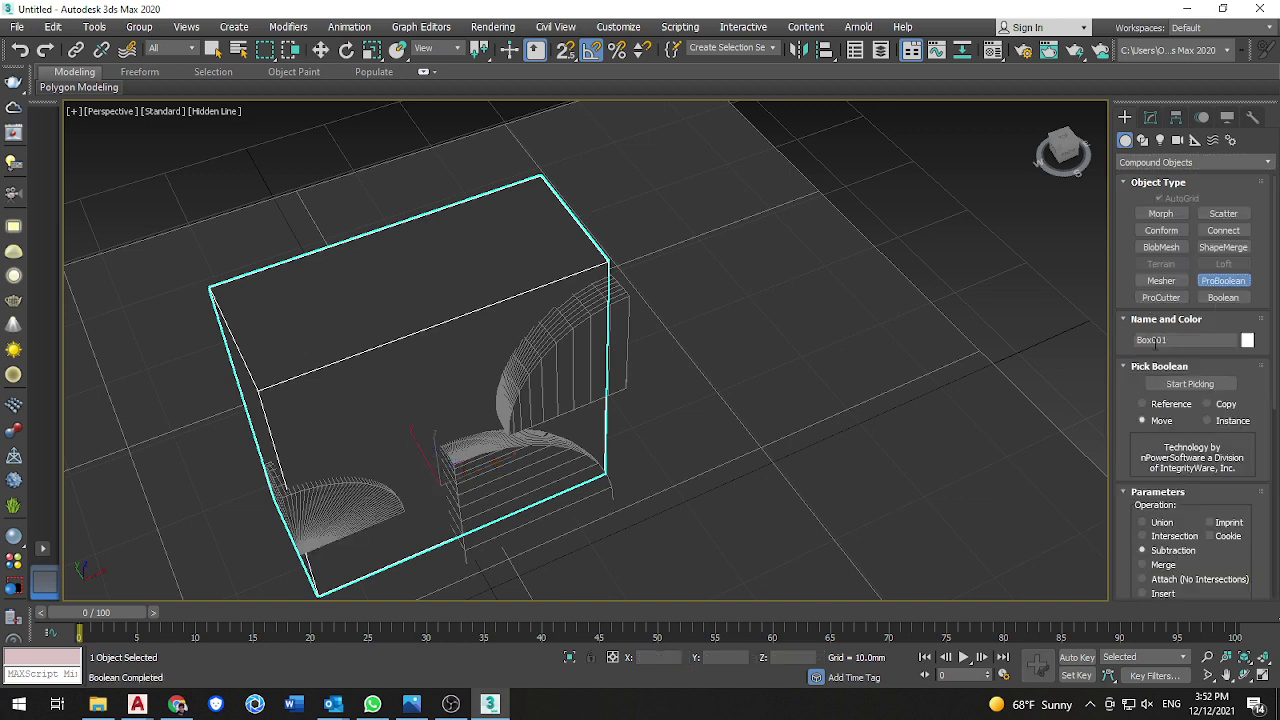
left_click(1183, 387)
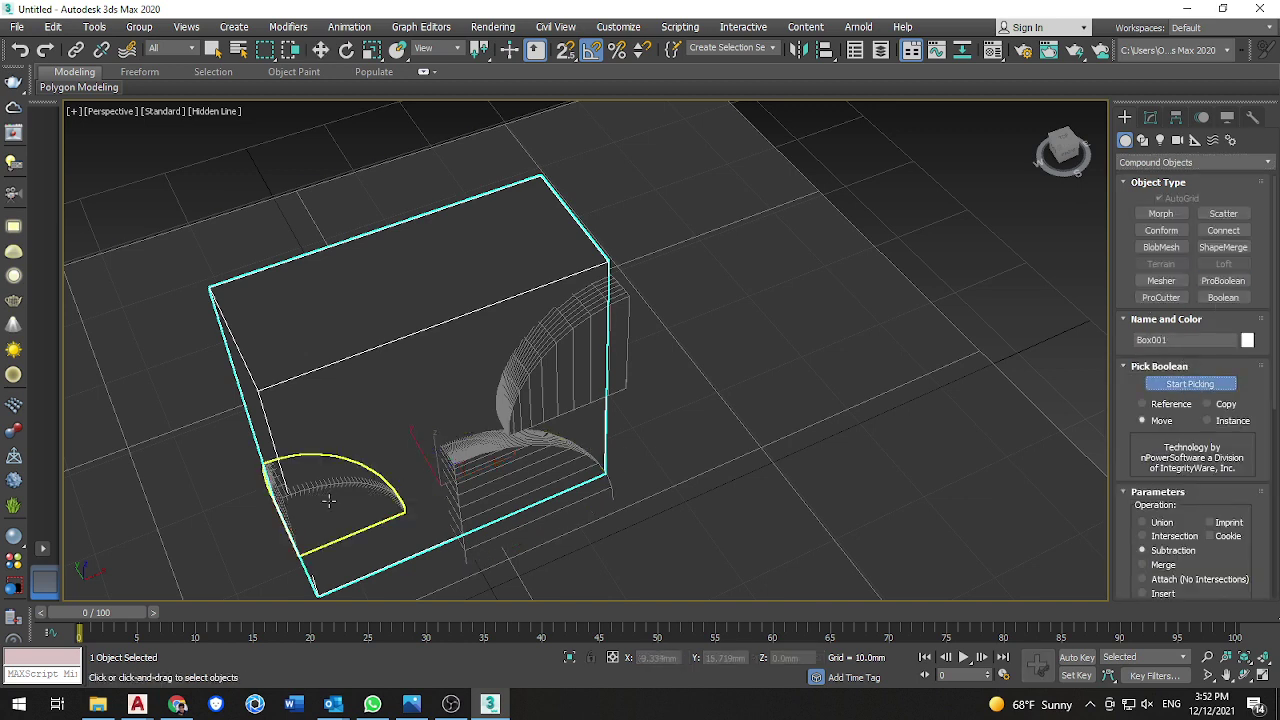
left_click(274, 468)
left_click(551, 367)
left_click(514, 467)
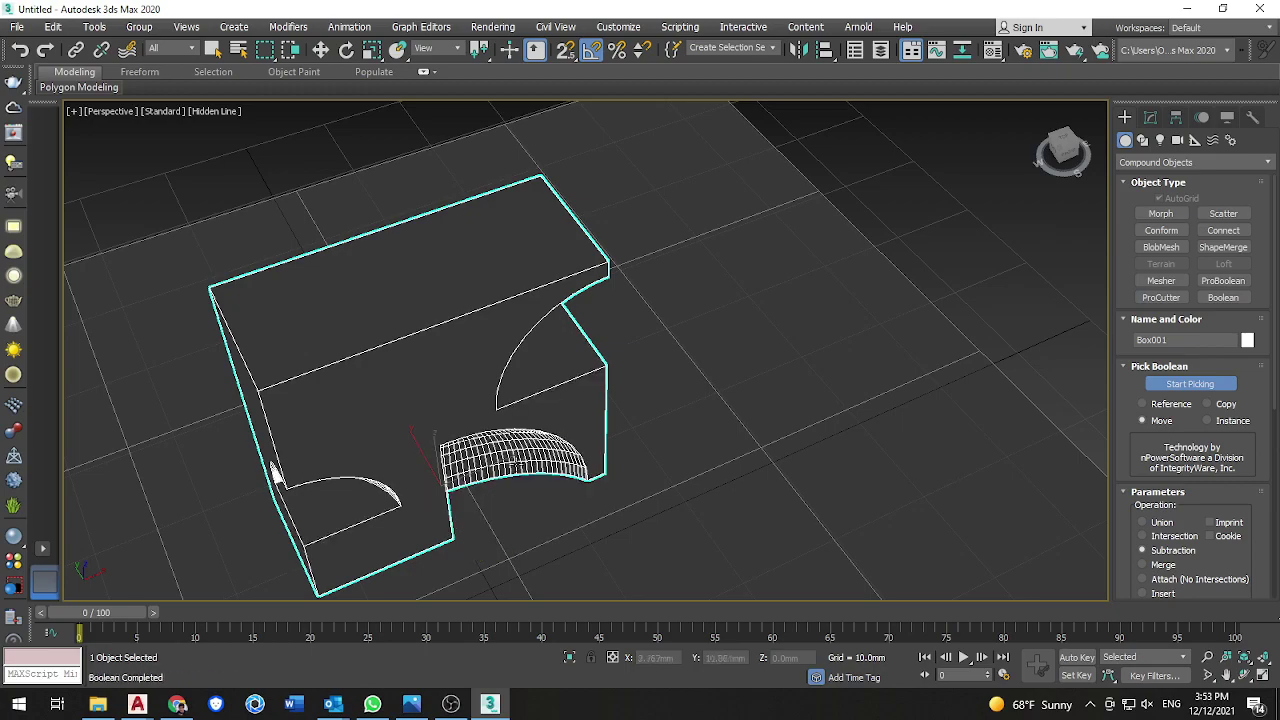
middle_click_drag(514, 467, 483, 410, "alt")
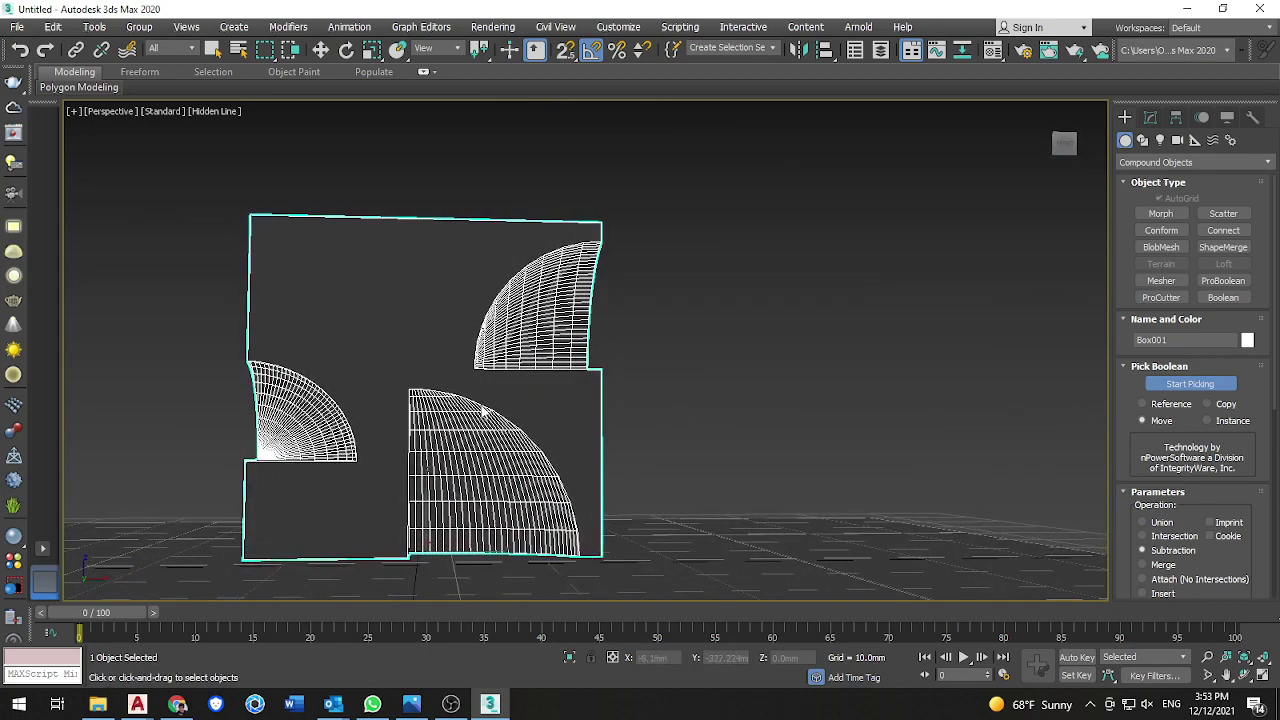
middle_click_drag(556, 380, 589, 378)
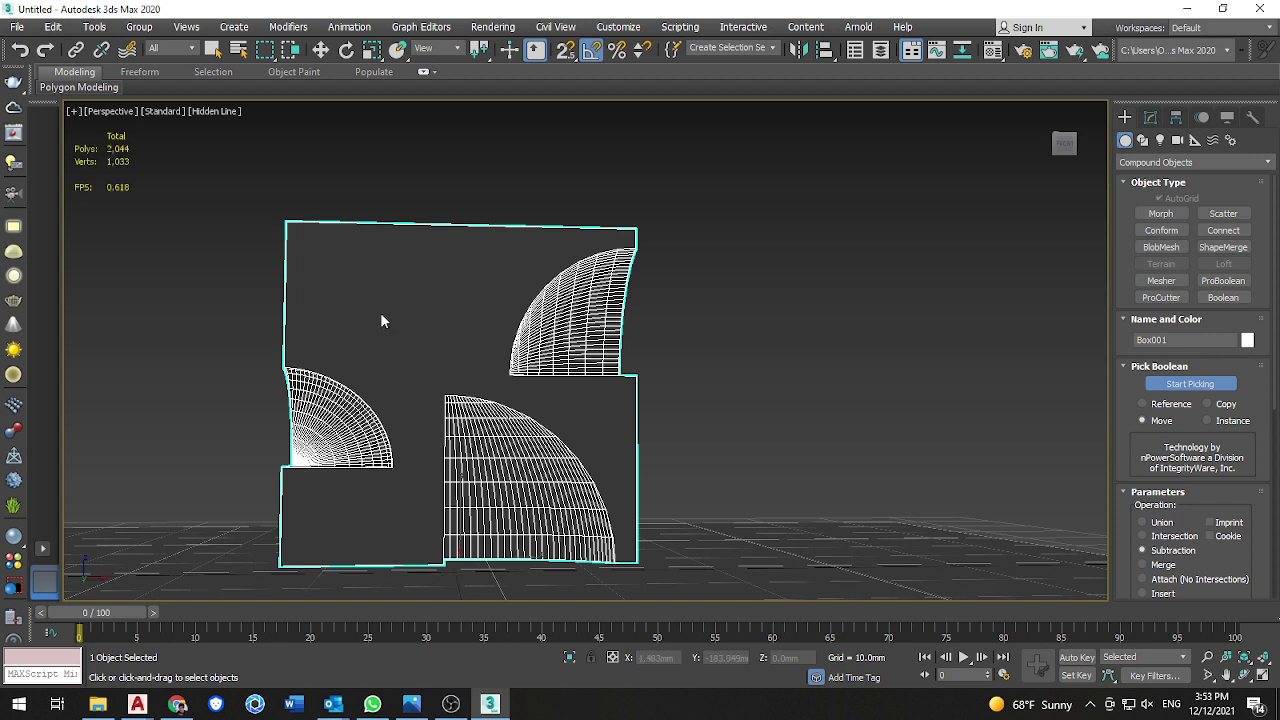
key("w")
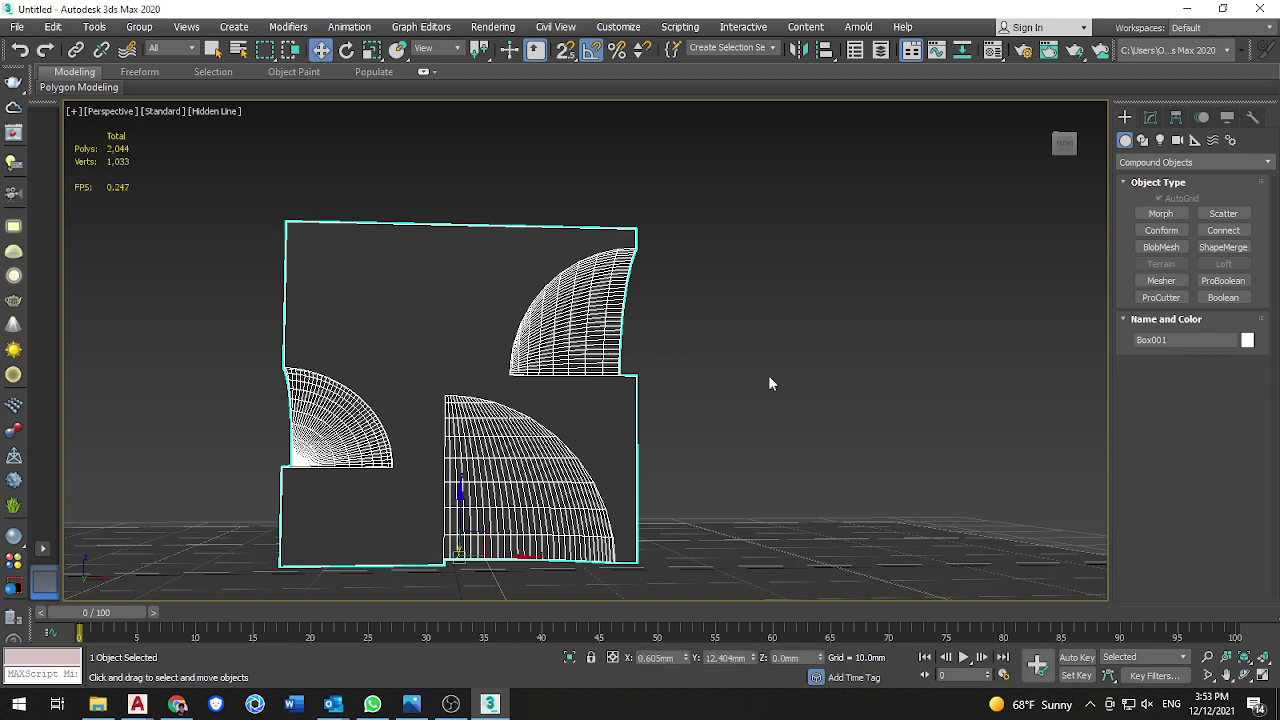
mouse_move(603, 431)
middle_mouse_down("alt")
mouse_move(628, 440)
mouse_move(602, 452)
middle_mouse_up("alt")
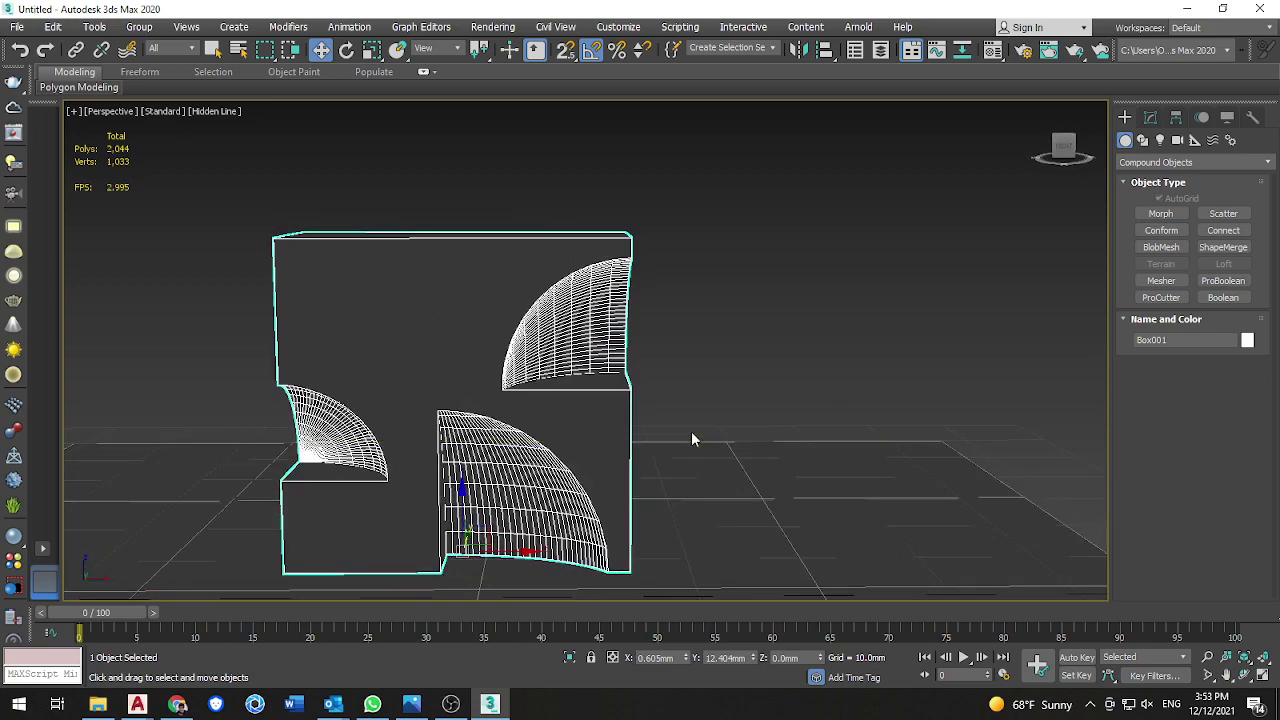